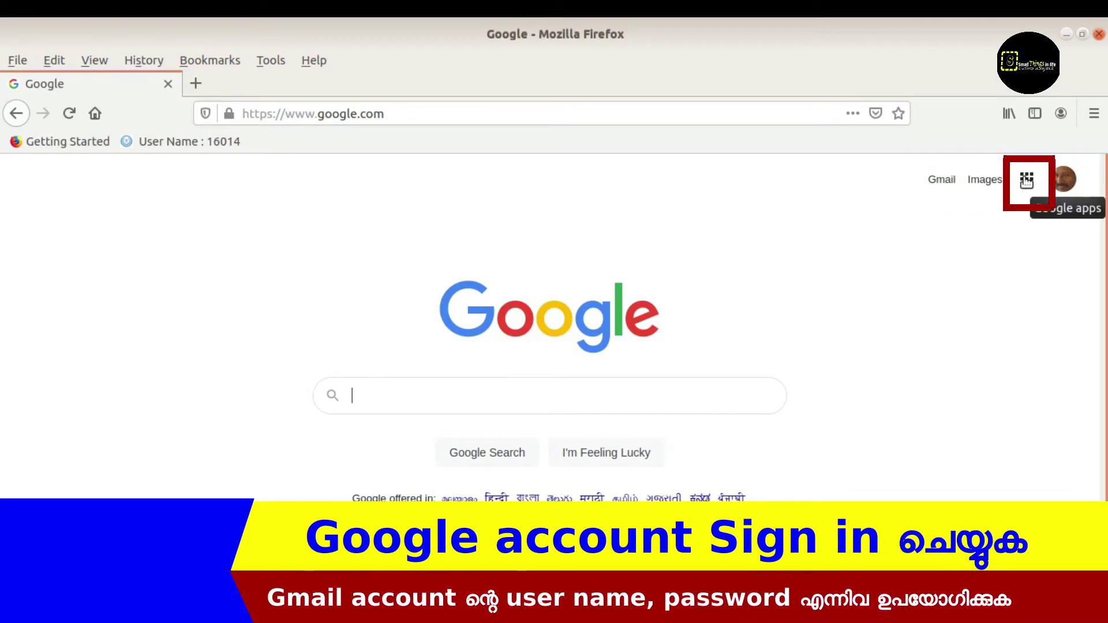
# Open Google Sheets from the list of Google apps.
pyautogui.click(1026, 181)
pyautogui.scroll(-2, 956, 404)
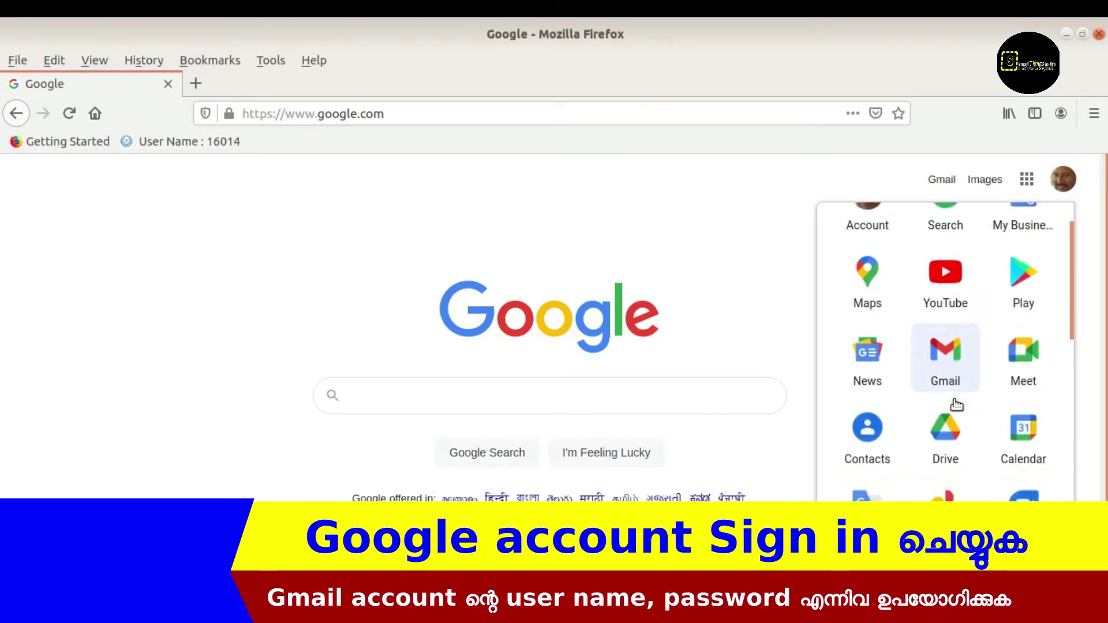
pyautogui.scroll(-5, 956, 404)
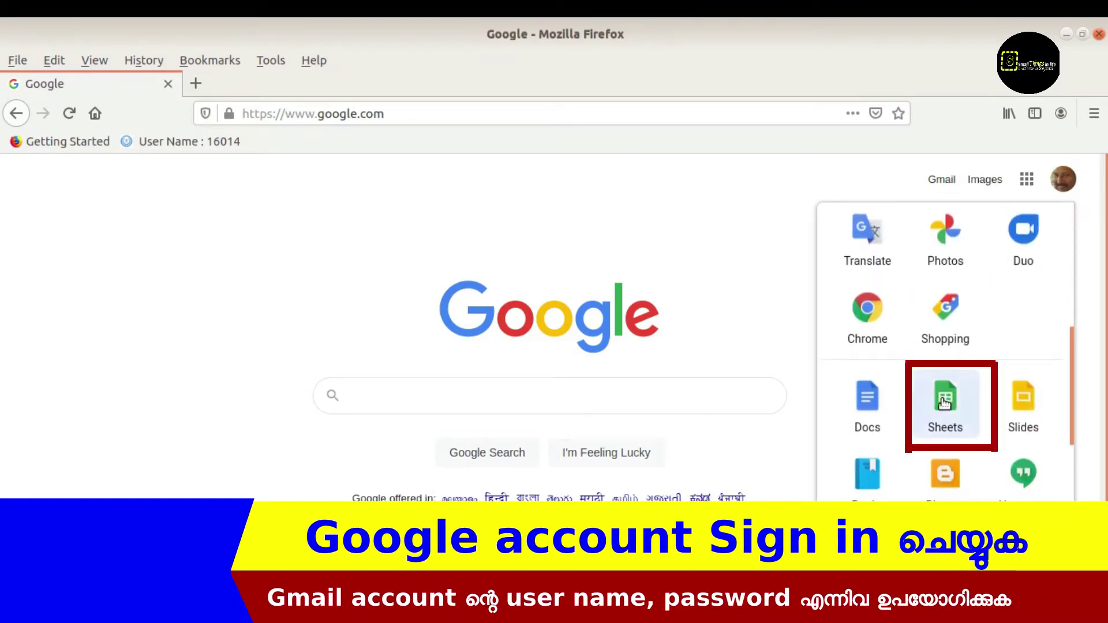
pyautogui.click(944, 403)
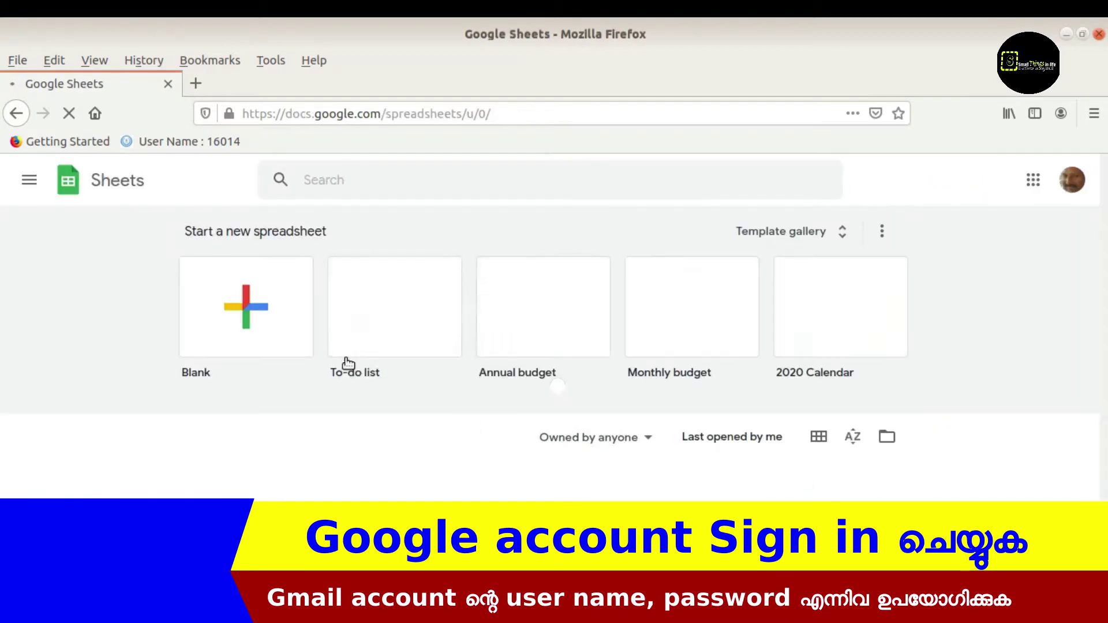
# Look through the recent spreadsheets, view the X A mark list, and return to the Sheets home page.
pyautogui.scroll(-2, 748, 448)
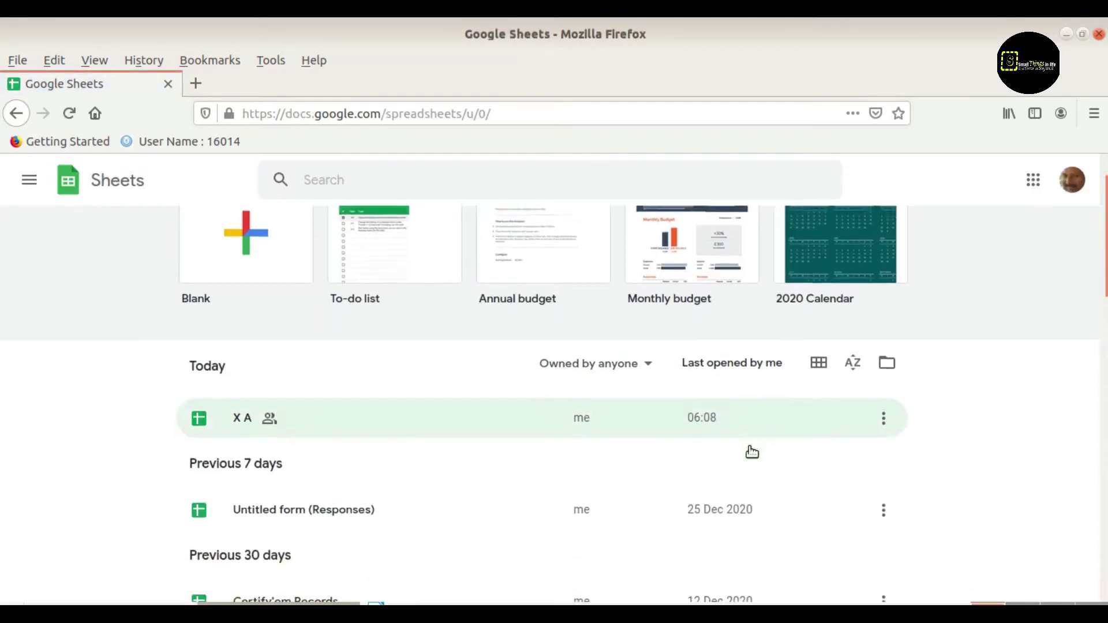
pyautogui.scroll(-2, 749, 447)
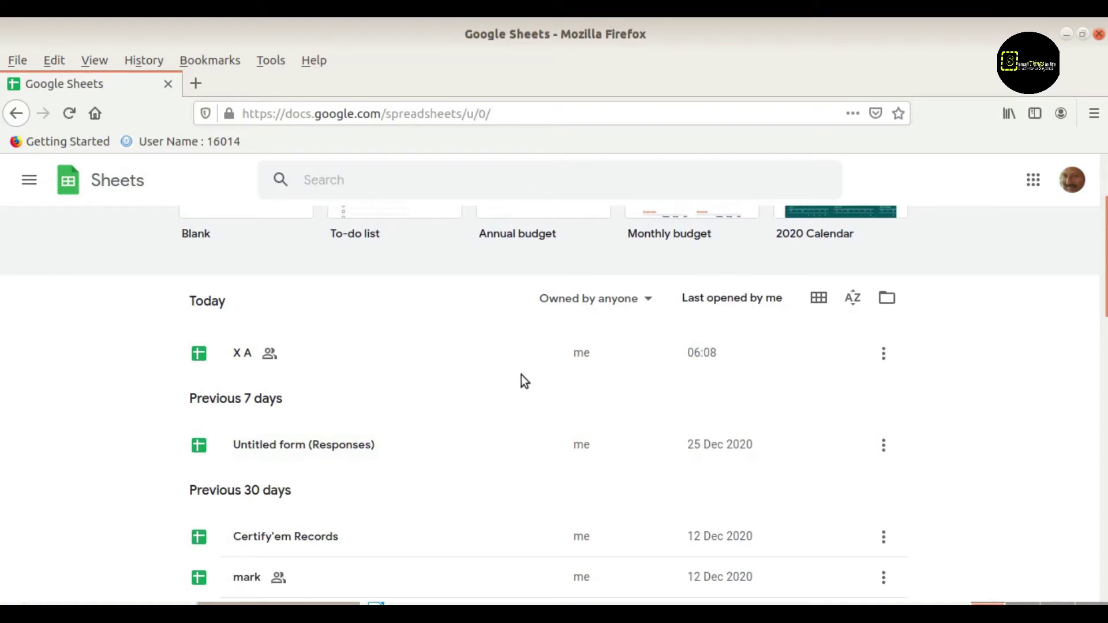
pyautogui.scroll(-5, 521, 375)
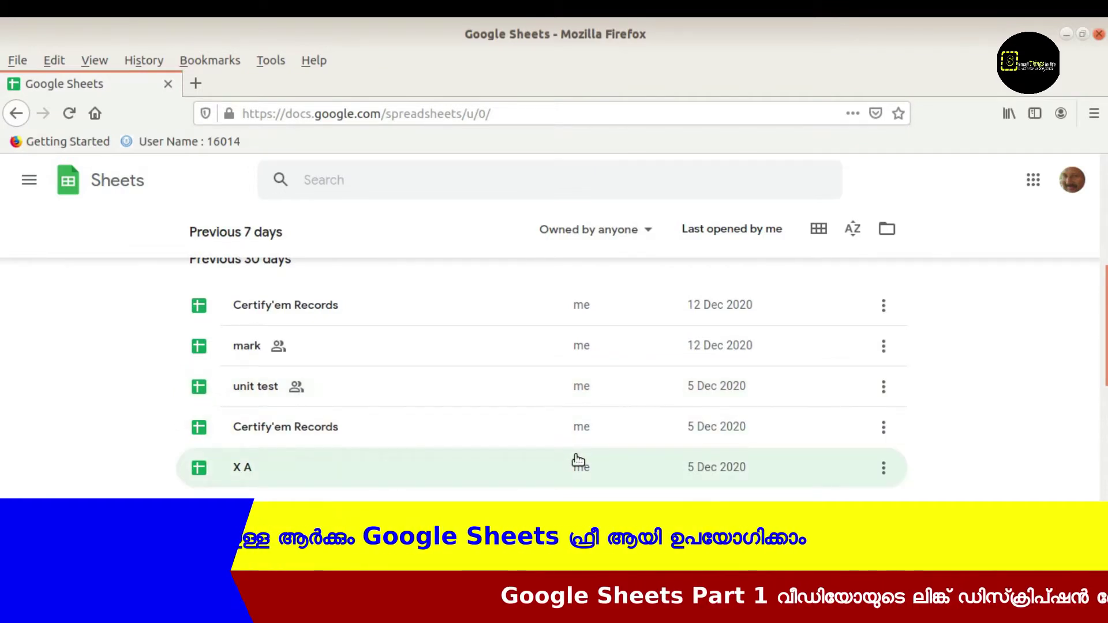
pyautogui.scroll(7, 578, 460)
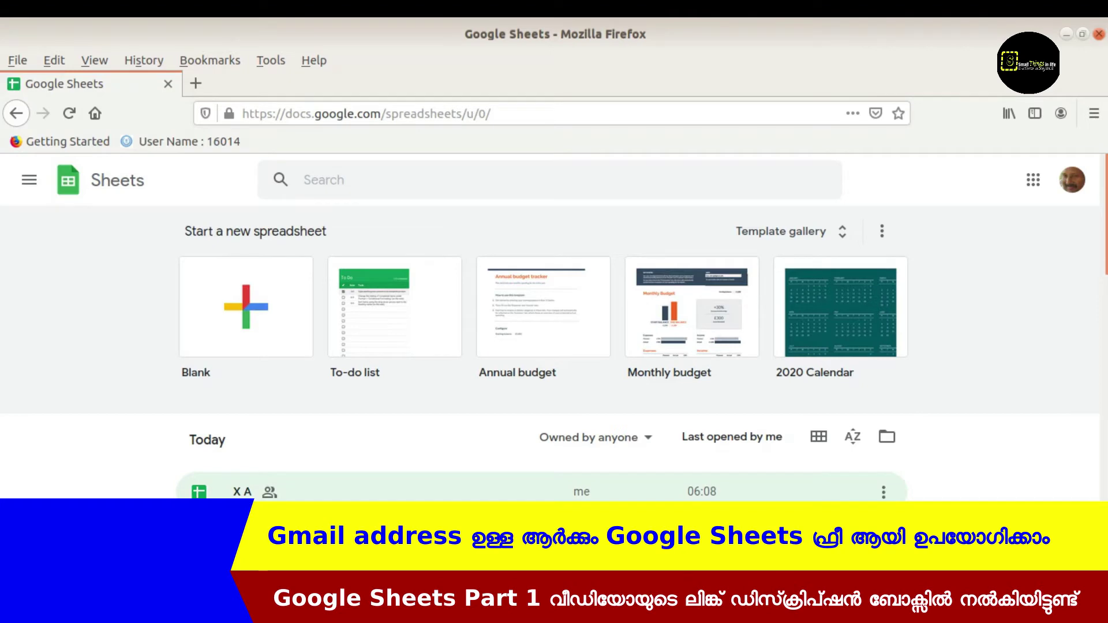
pyautogui.click(344, 494)
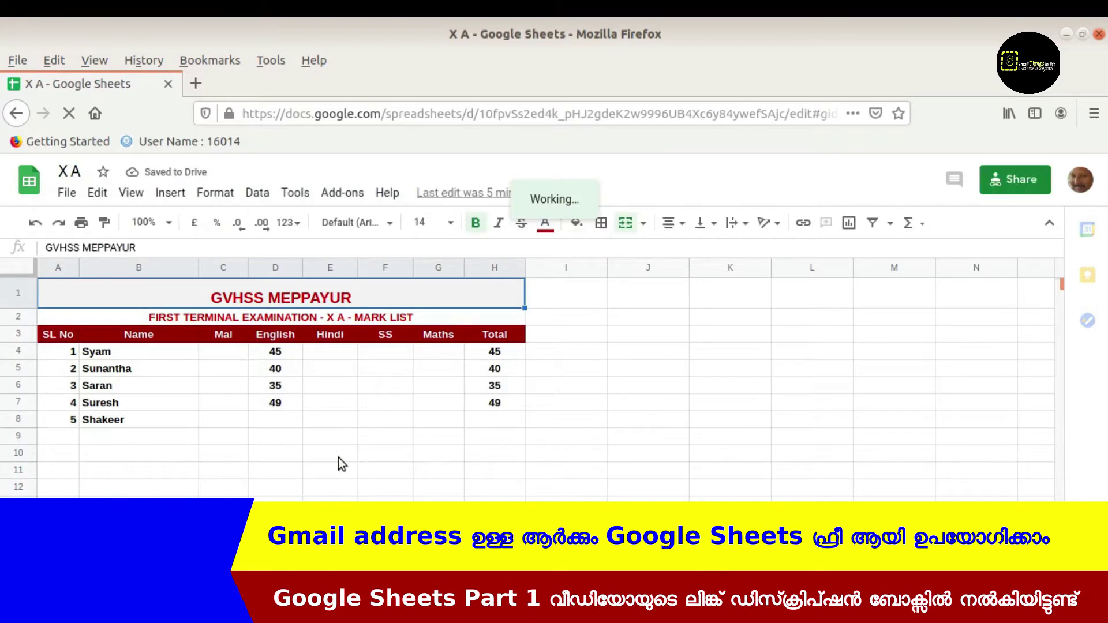
pyautogui.click(17, 114)
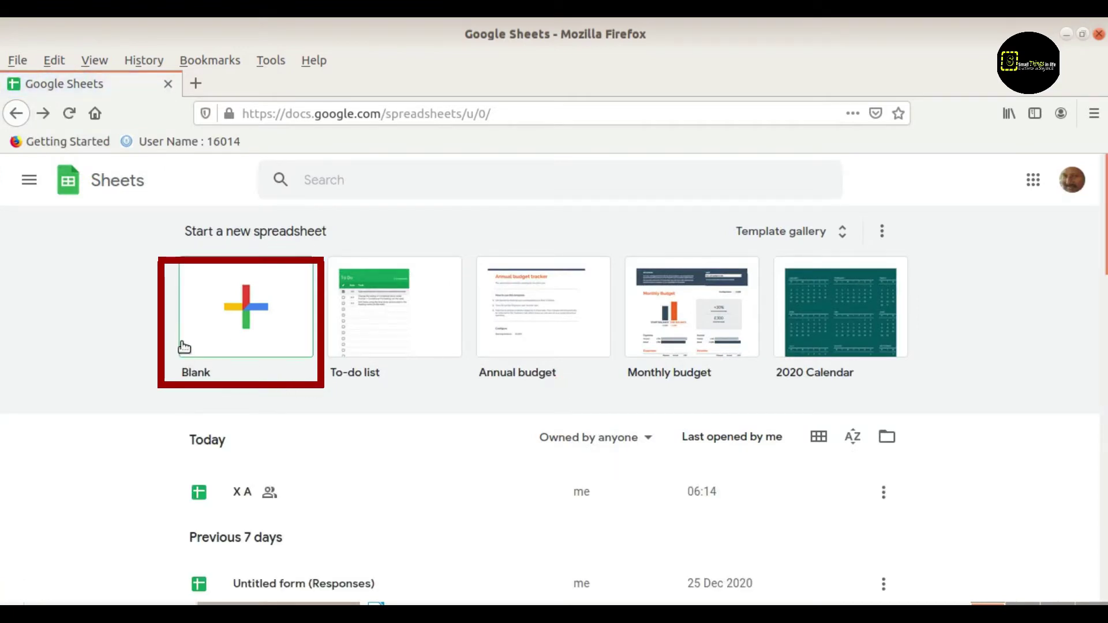
# Create a blank spreadsheet and name it "X B Mark List".
pyautogui.click(252, 310)
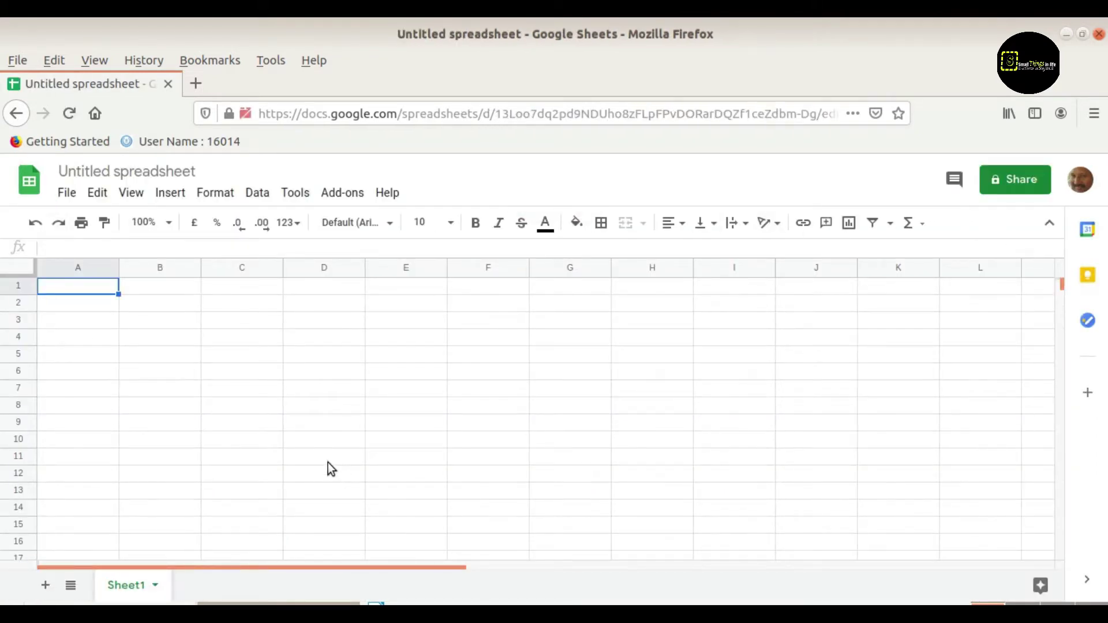
pyautogui.click(202, 172)
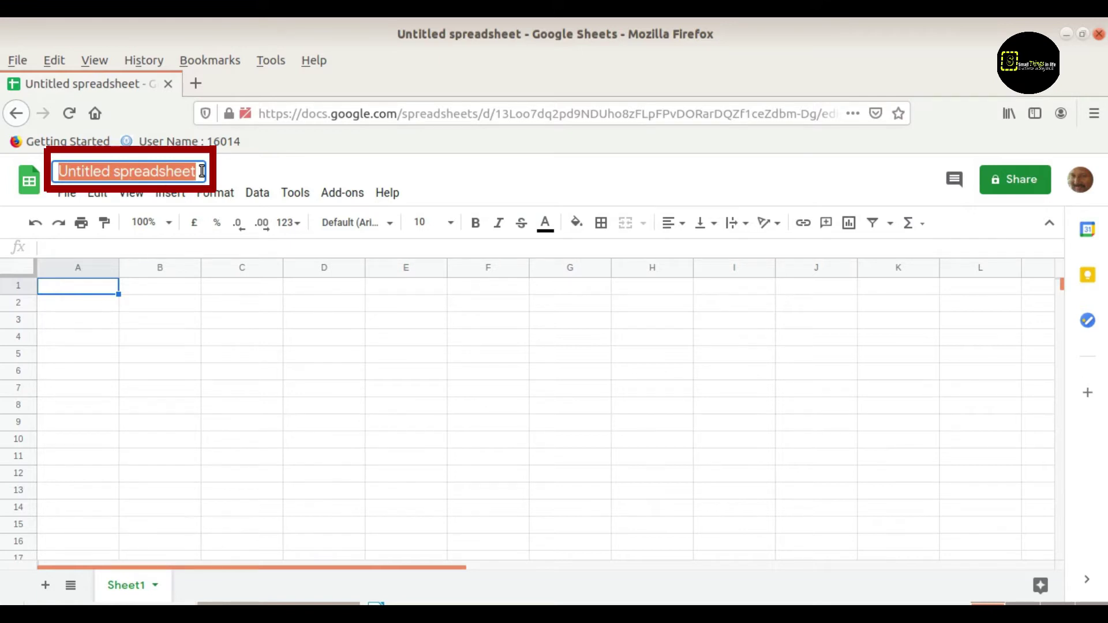
pyautogui.write('X B Mark List')
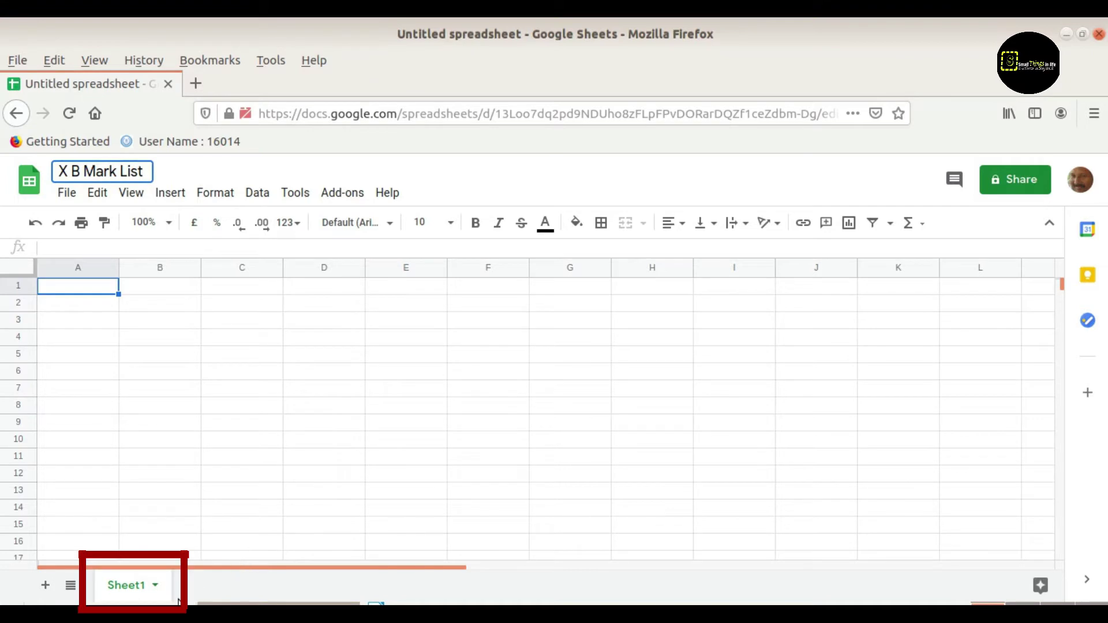
# Rename the Sheet1 sheet to "Mark List".
pyautogui.doubleClick(135, 586)
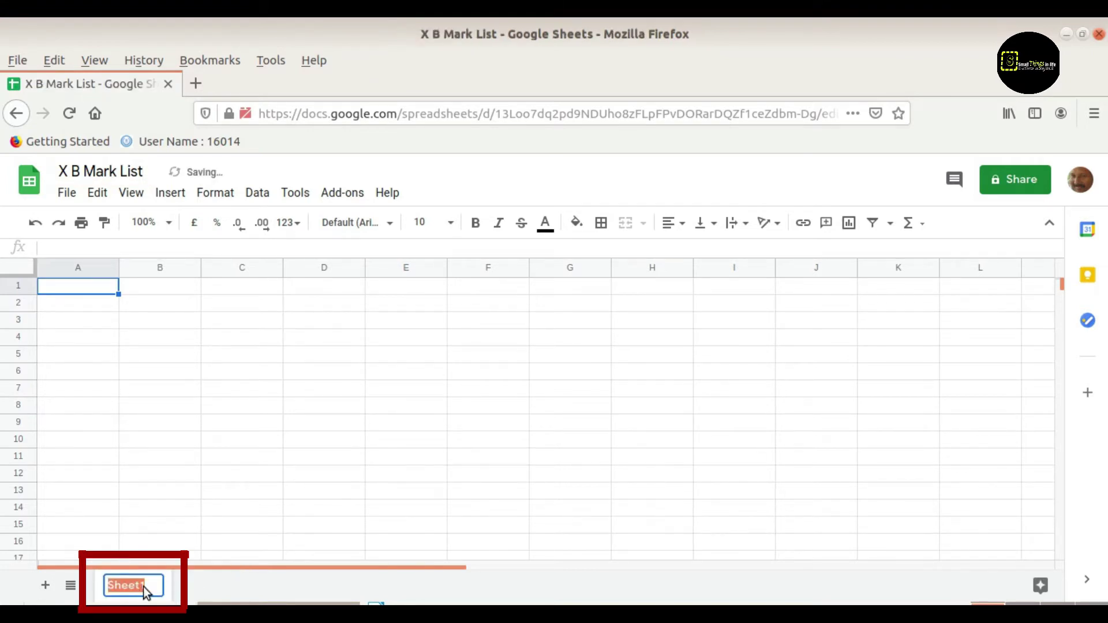
pyautogui.write('M')
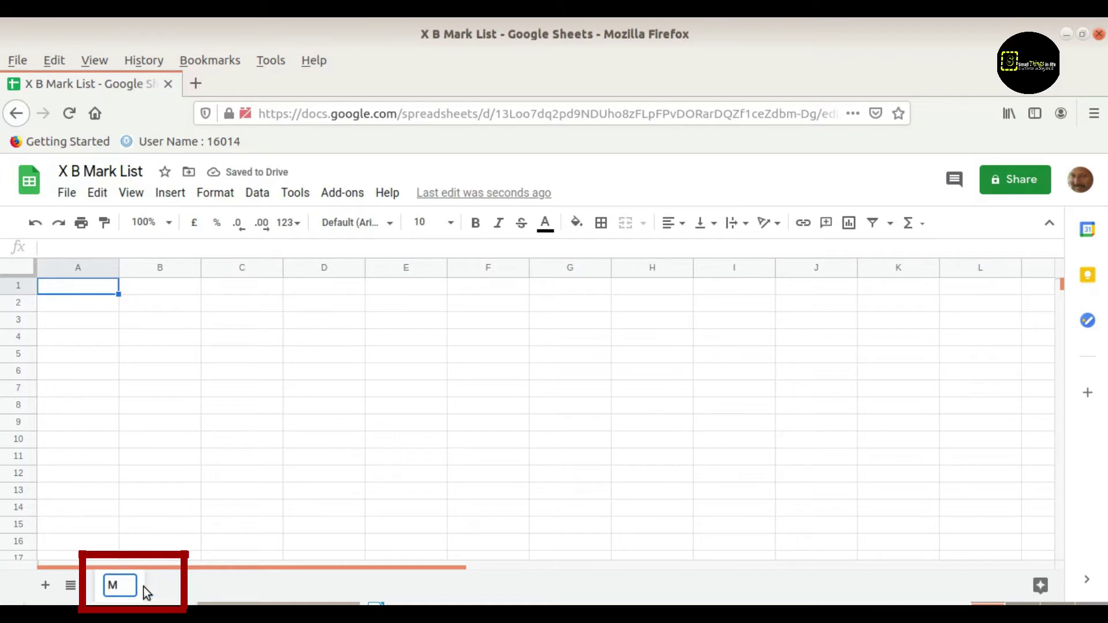
pyautogui.write('ark List')
pyautogui.press('Return')
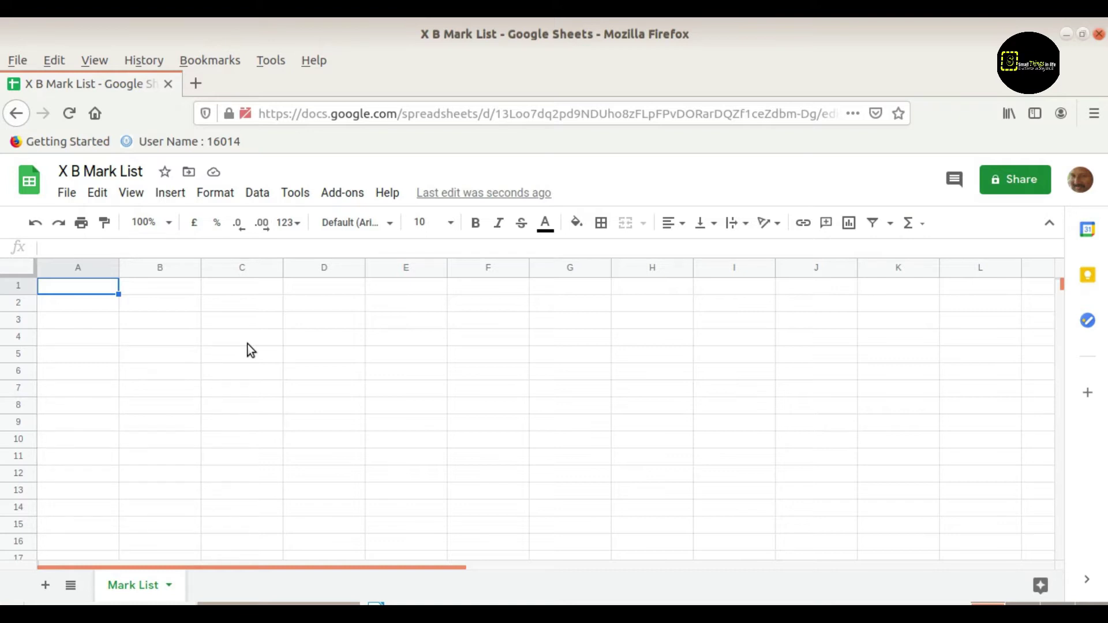
pyautogui.click(67, 192)
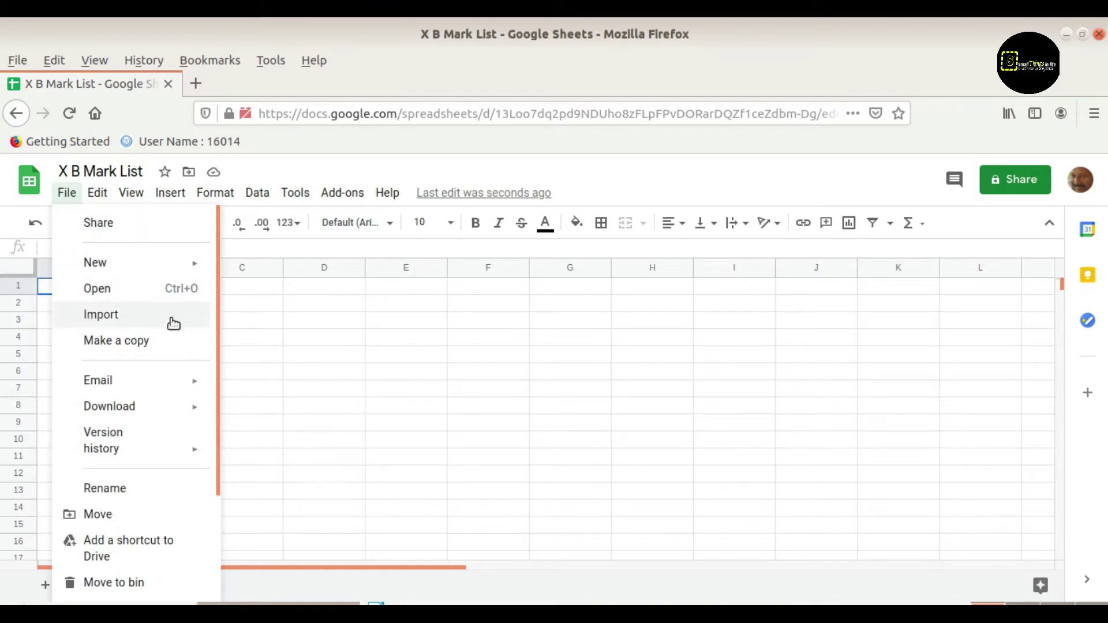
pyautogui.click(407, 289)
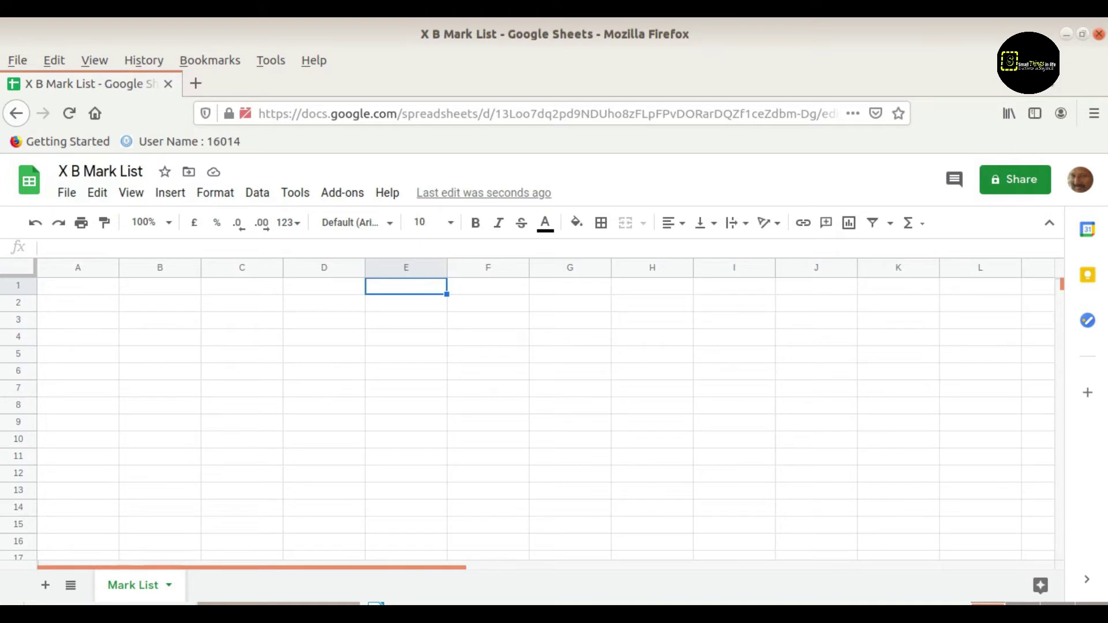
# Minimize the browser and open the desktop file Mark List.odt.ods in LibreOffice Calc.
pyautogui.click(1065, 35)
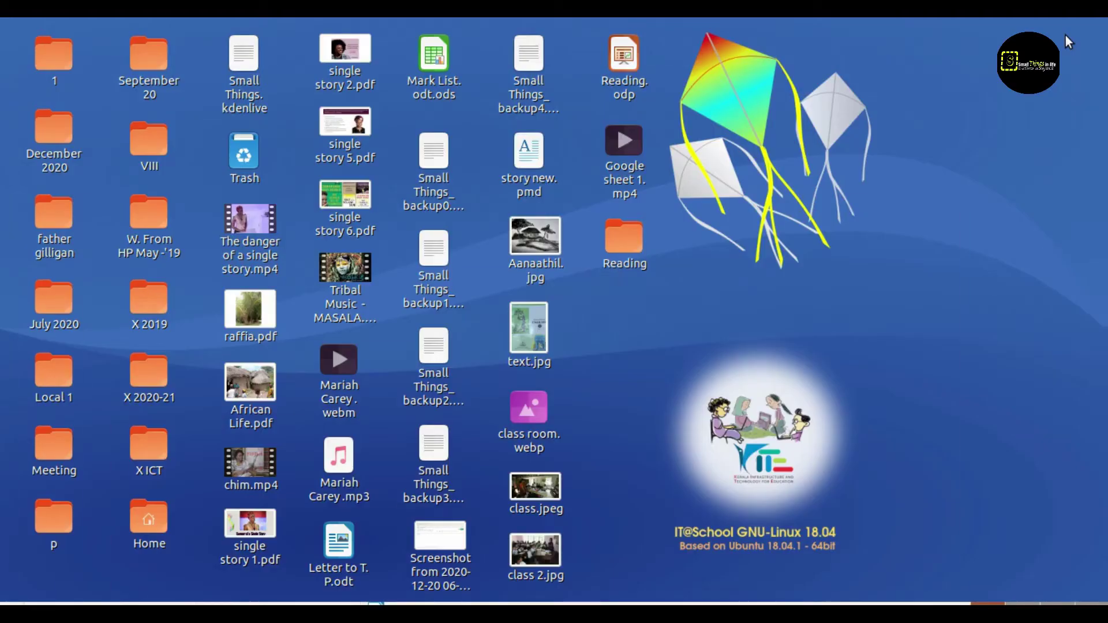
pyautogui.click(434, 54)
pyautogui.rightClick(434, 54)
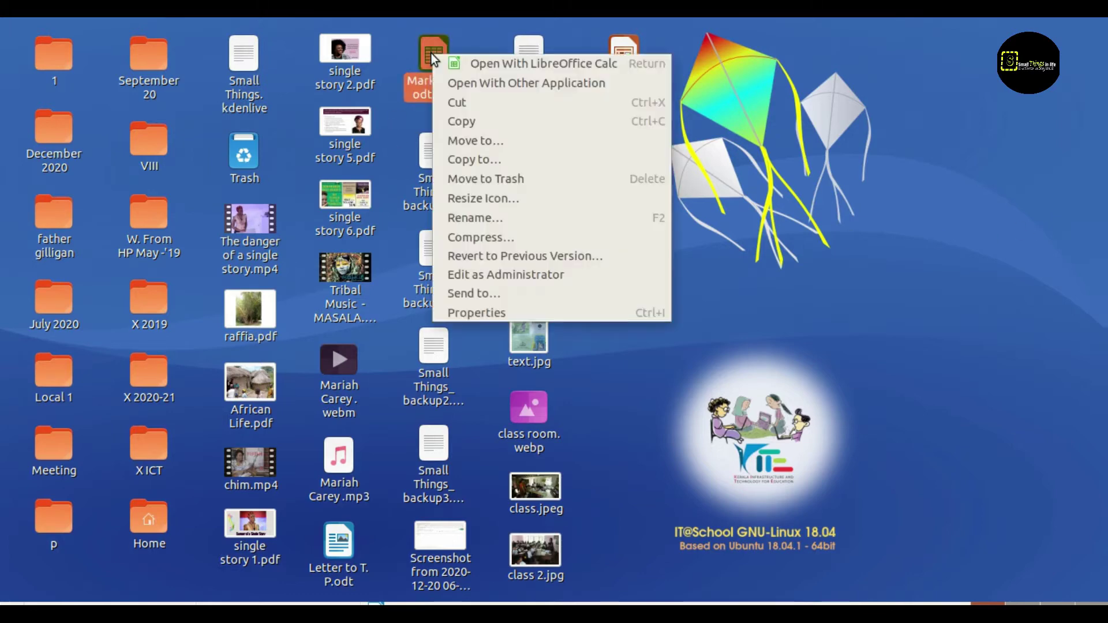
pyautogui.click(502, 61)
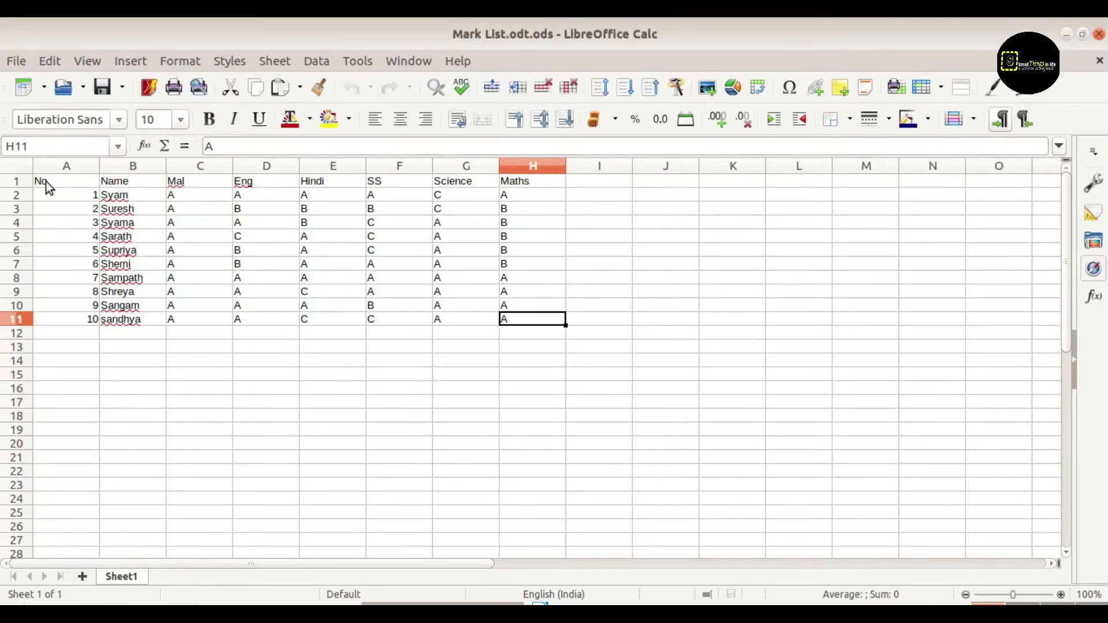
# Copy the whole mark table, cells A1:H12, including its header row.
pyautogui.moveTo(46, 182); pyautogui.dragTo(529, 317)
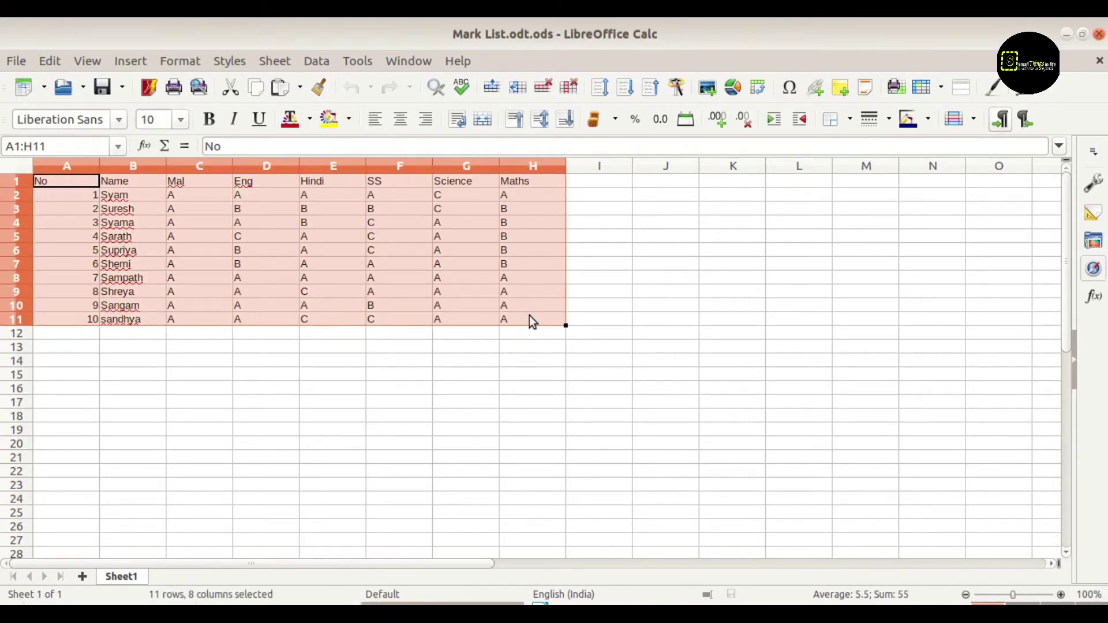
pyautogui.hotkey('ctrl', 'c')
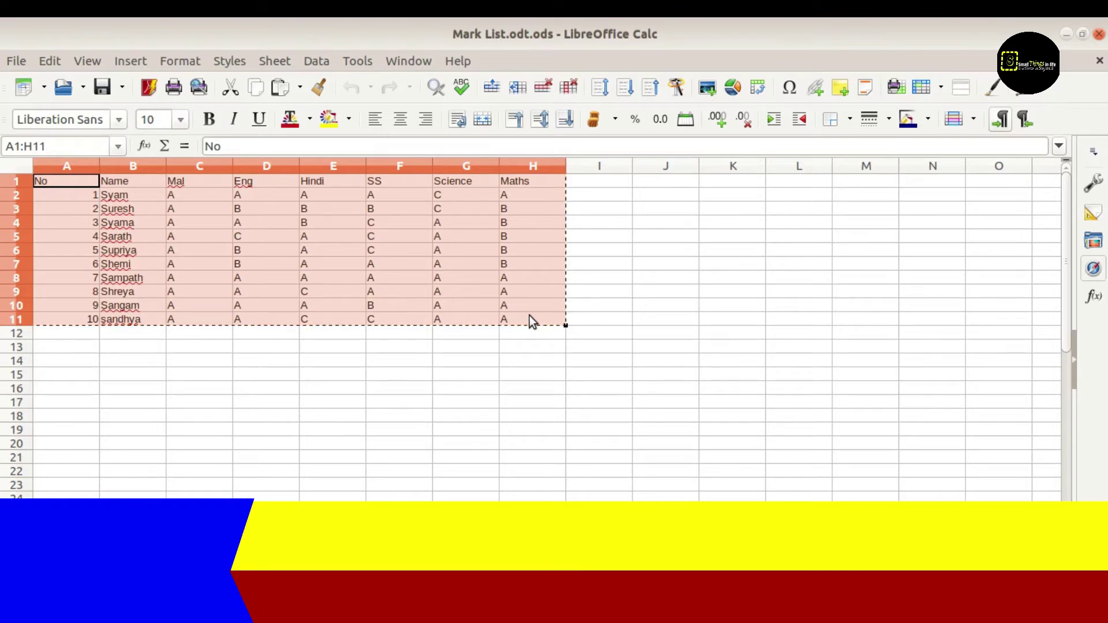
pyautogui.write('c')
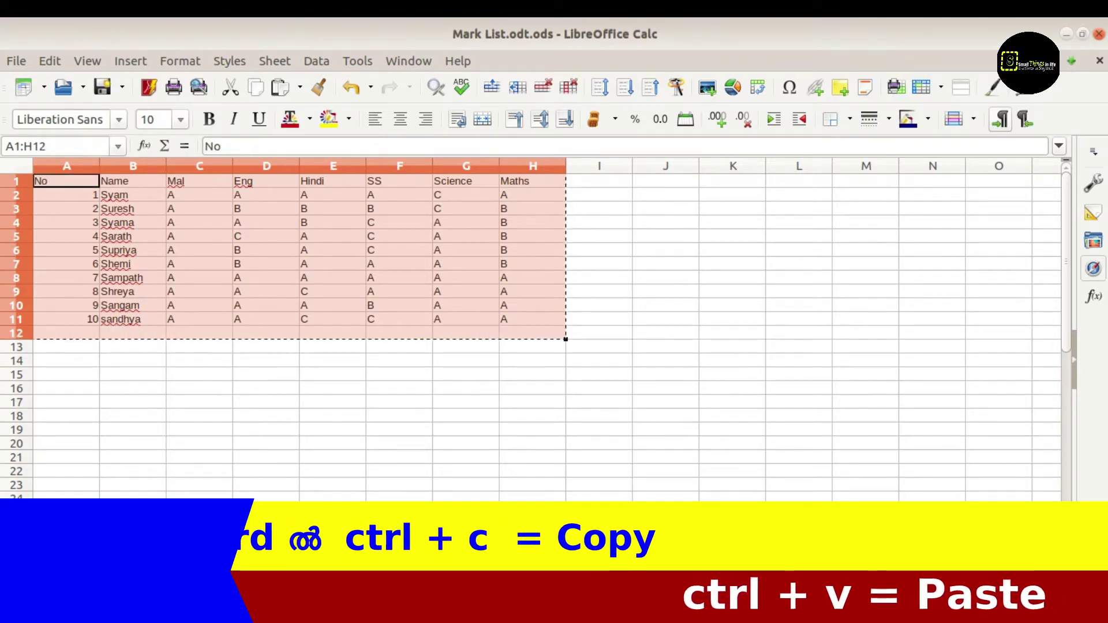
# Switch back to the X B Mark List spreadsheet in Firefox and paste the copied table starting at cell A1.
pyautogui.click(104, 607)
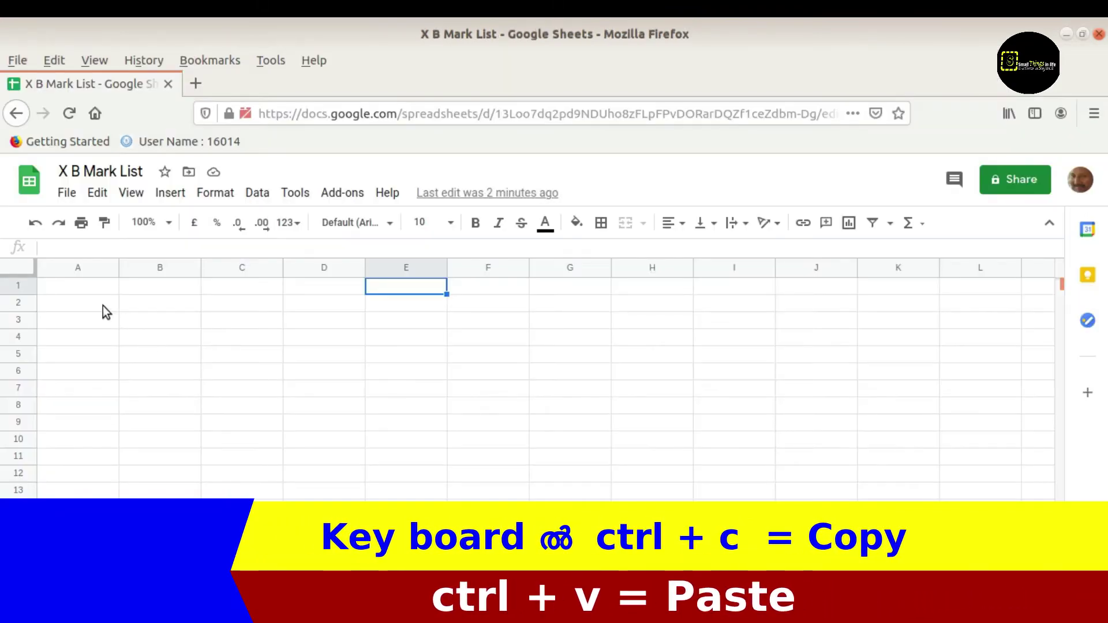
pyautogui.click(77, 285)
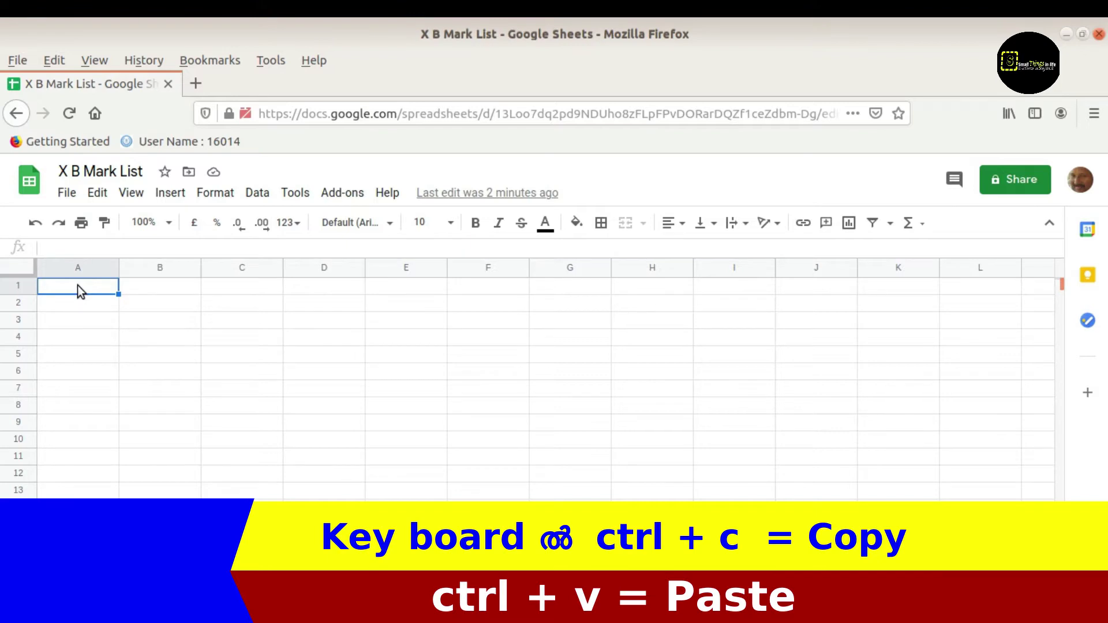
pyautogui.hotkey('ctrl', 'v')
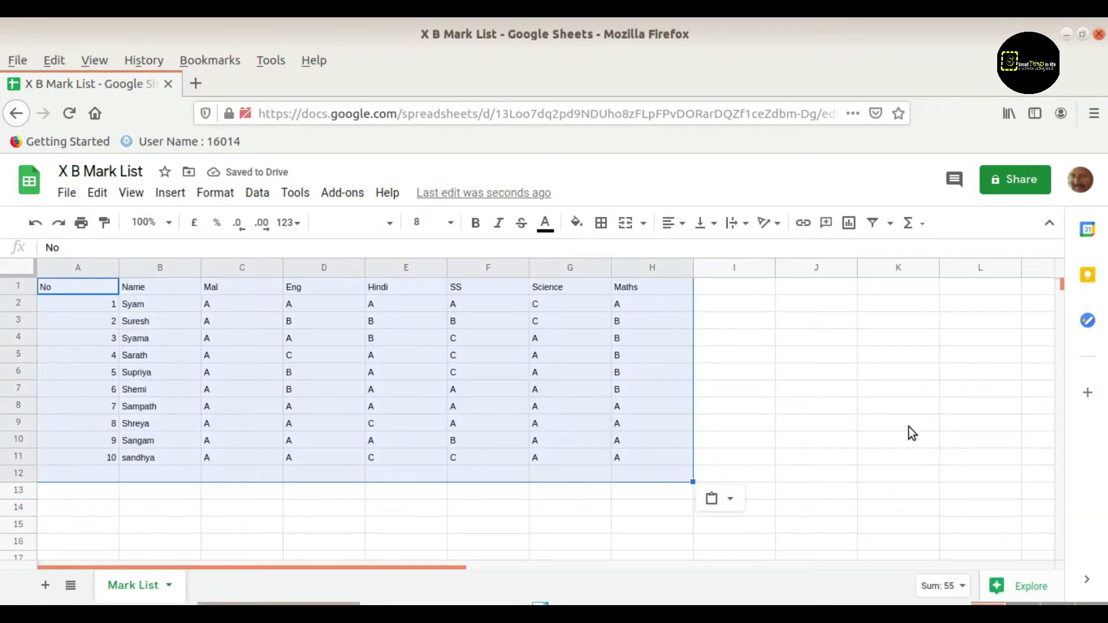
pyautogui.click(894, 409)
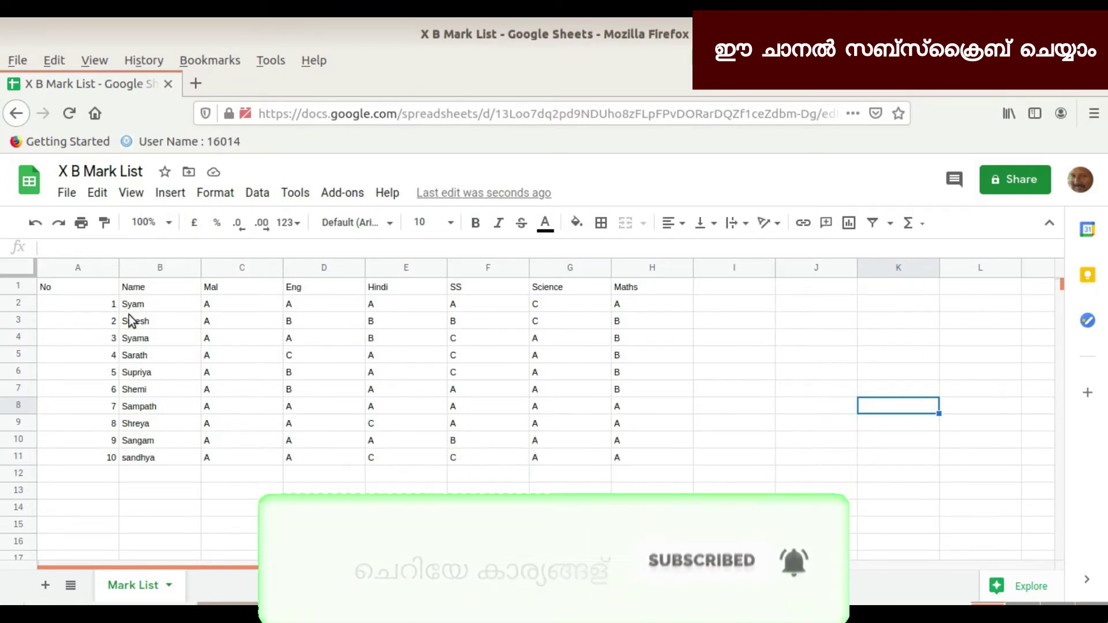
# Make the header row A1:H1 bold and centre its text horizontally.
pyautogui.click(51, 285)
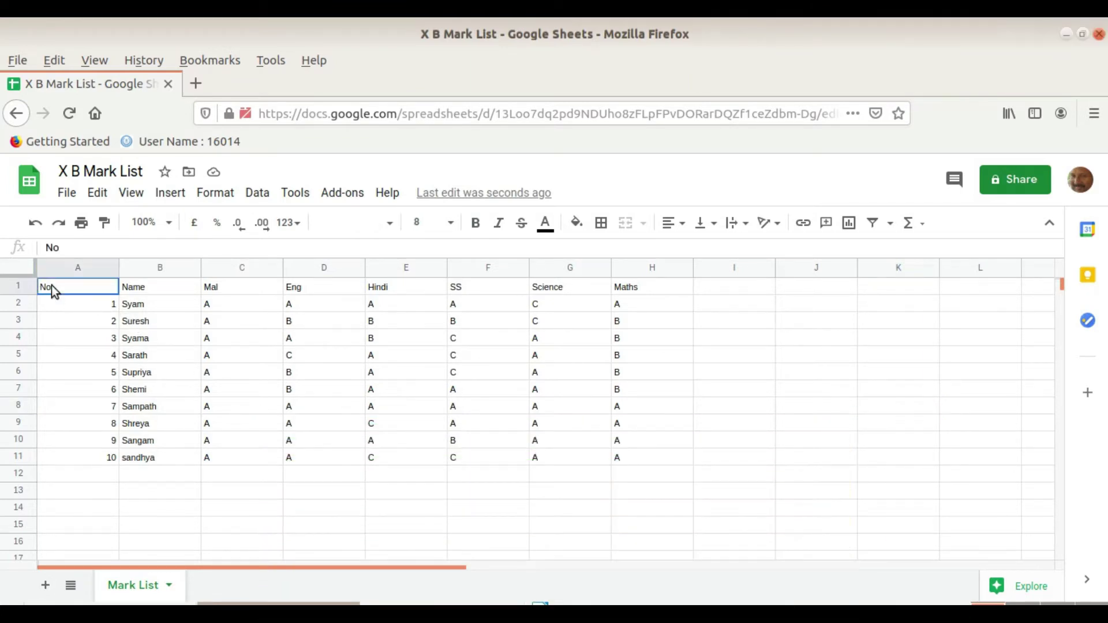
pyautogui.moveTo(50, 285); pyautogui.dragTo(675, 286)
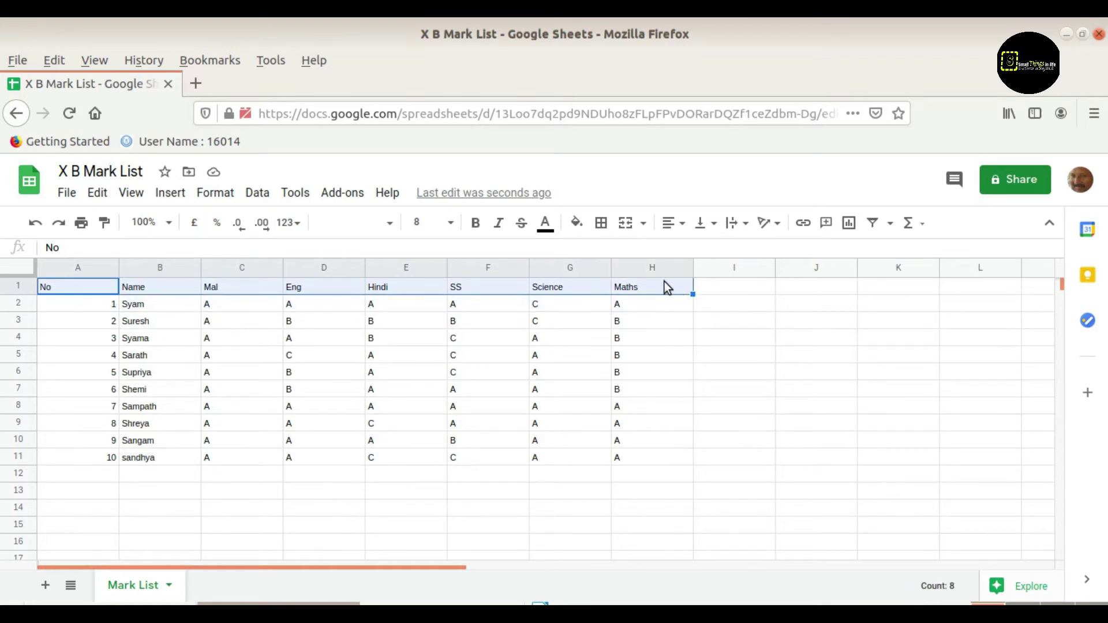
pyautogui.click(476, 227)
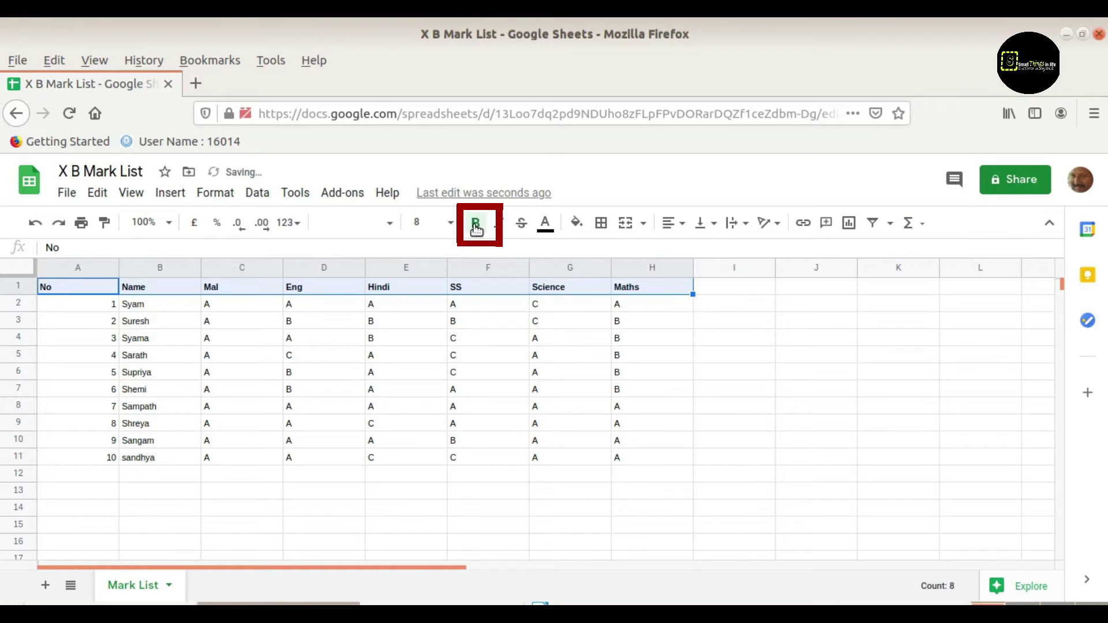
pyautogui.click(681, 227)
pyautogui.click(688, 251)
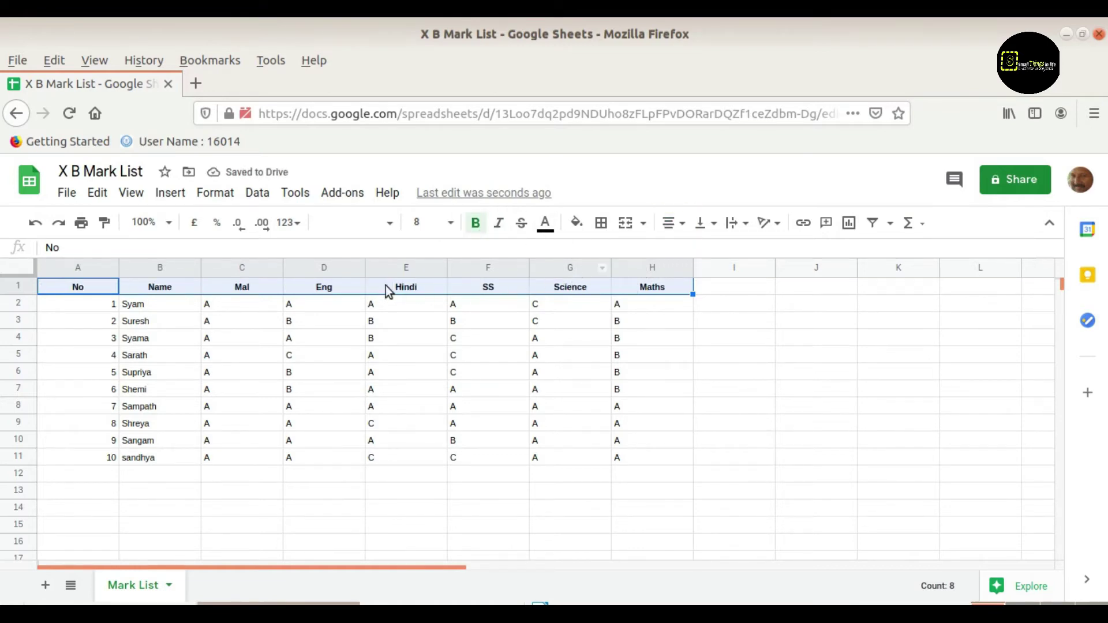
# Give the header row A1:H1 a dark red fill and white text.
pyautogui.click(578, 225)
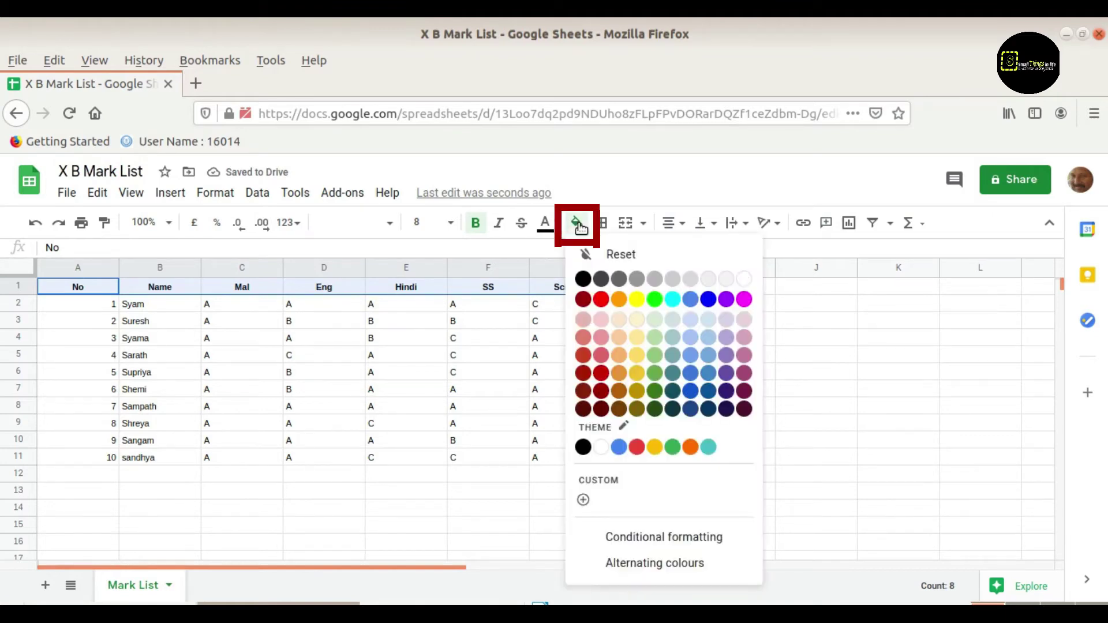
pyautogui.click(585, 300)
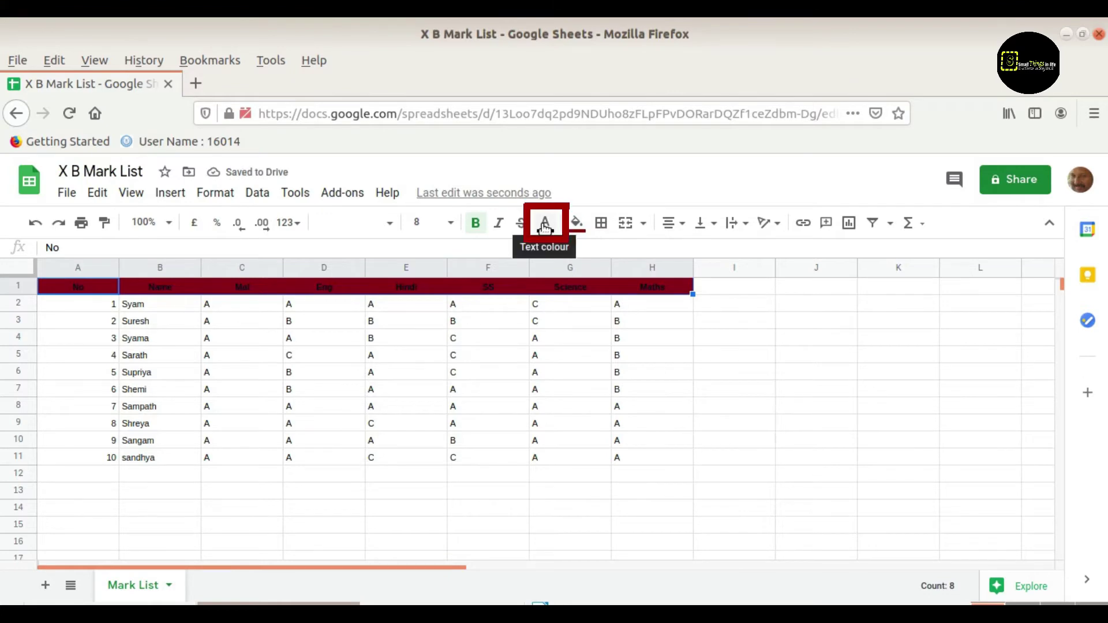
pyautogui.click(545, 224)
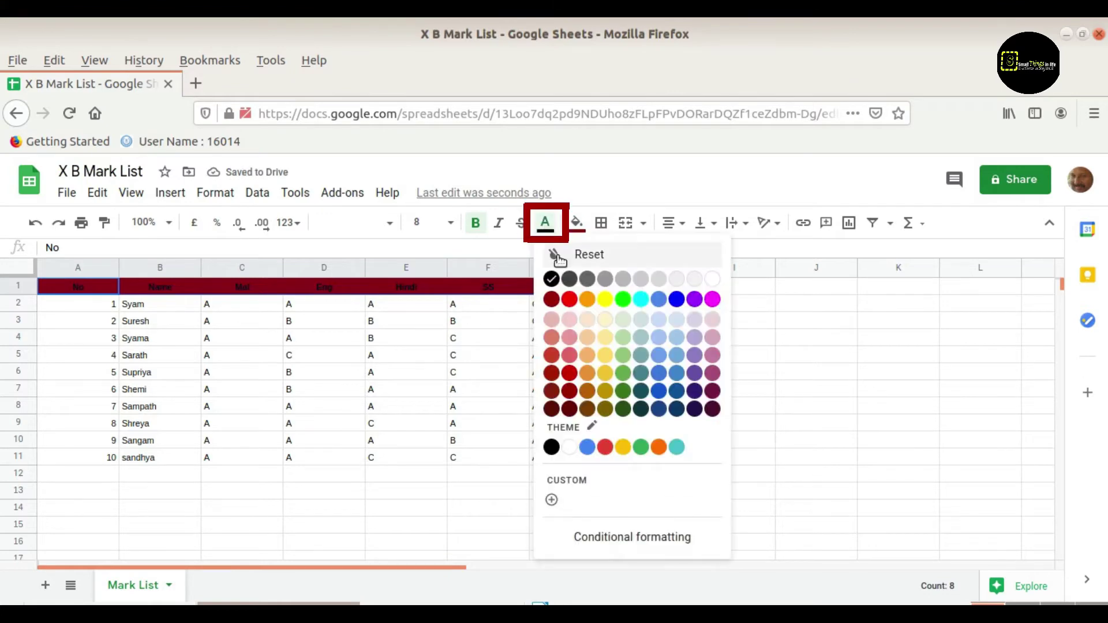
pyautogui.click(713, 283)
# Set the font size of the header row A1:H1 to 10.
pyautogui.click(455, 226)
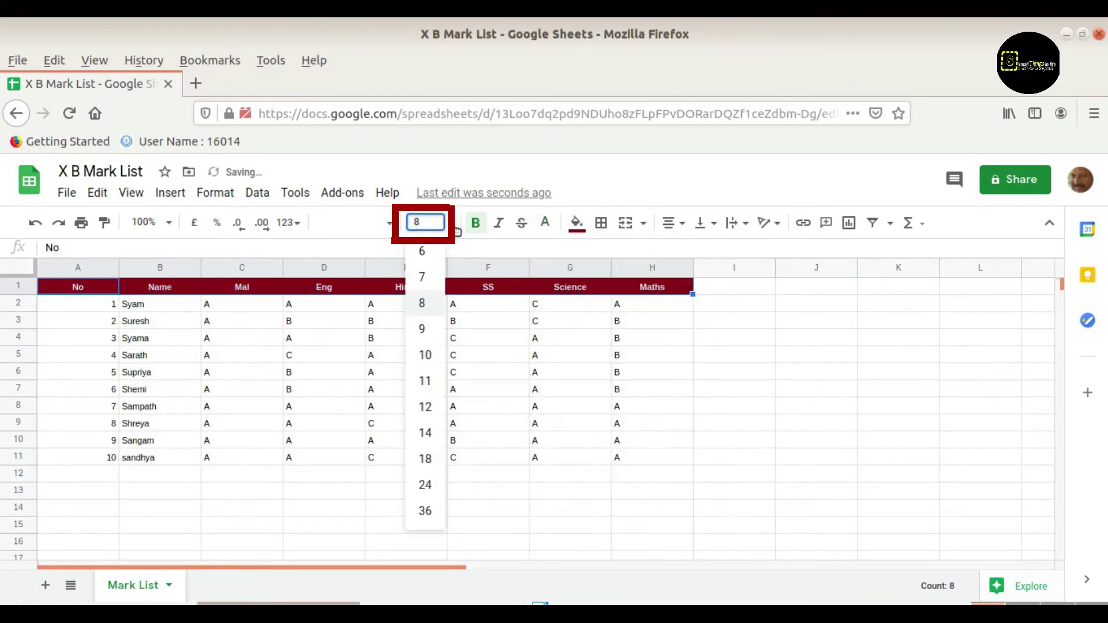
pyautogui.click(427, 356)
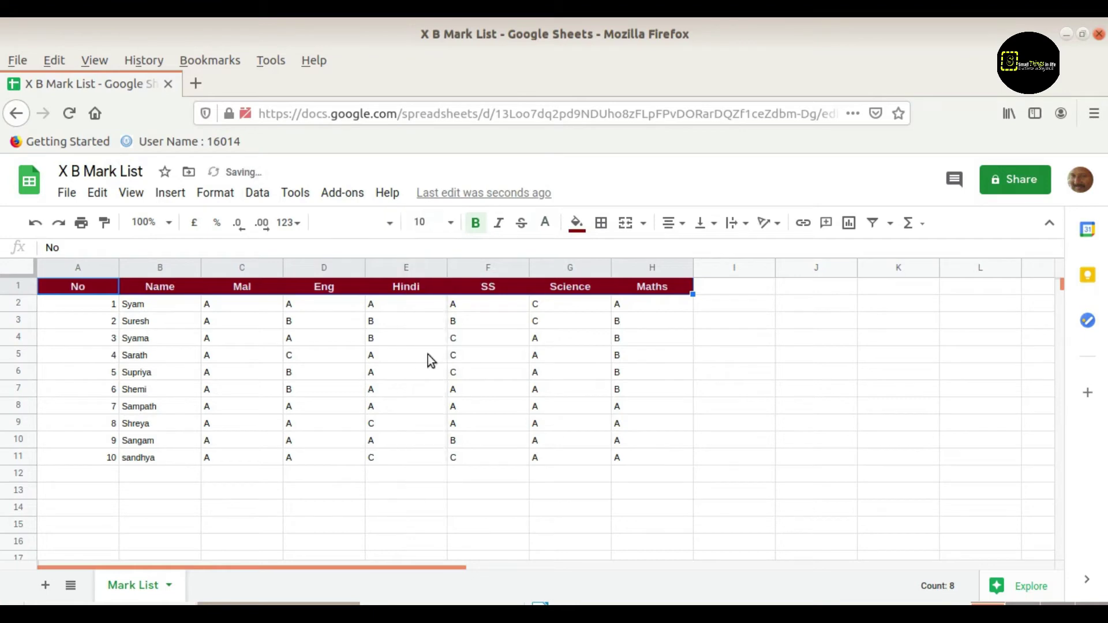
pyautogui.click(822, 322)
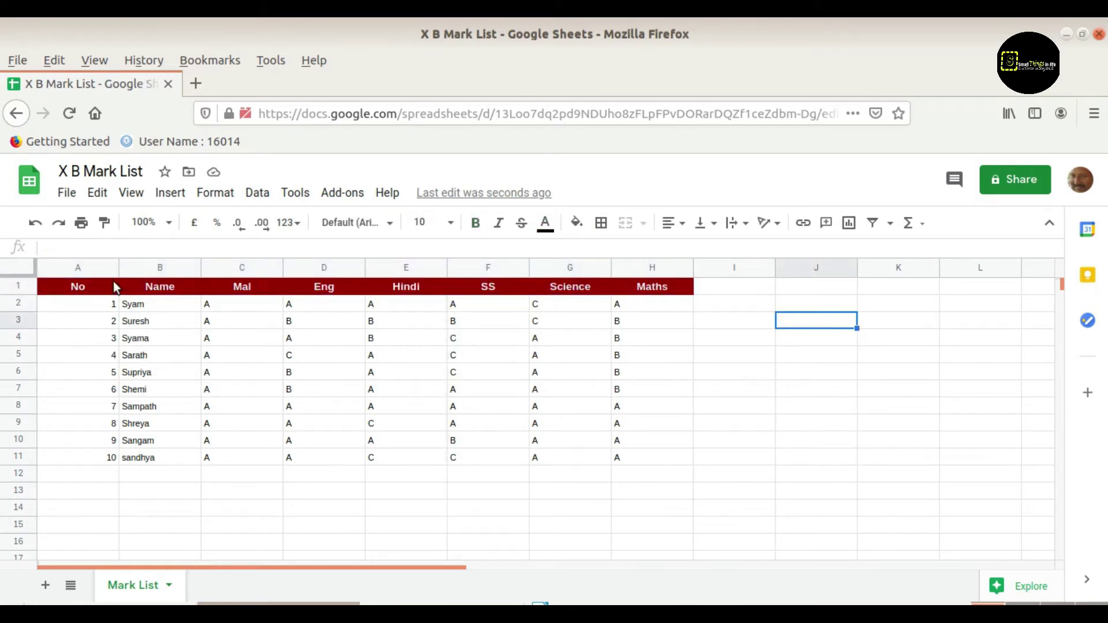
# Narrow column A and the subject columns C to H to suit their short contents, and widen the Name column slightly.
pyautogui.moveTo(112, 270); pyautogui.dragTo(76, 271)
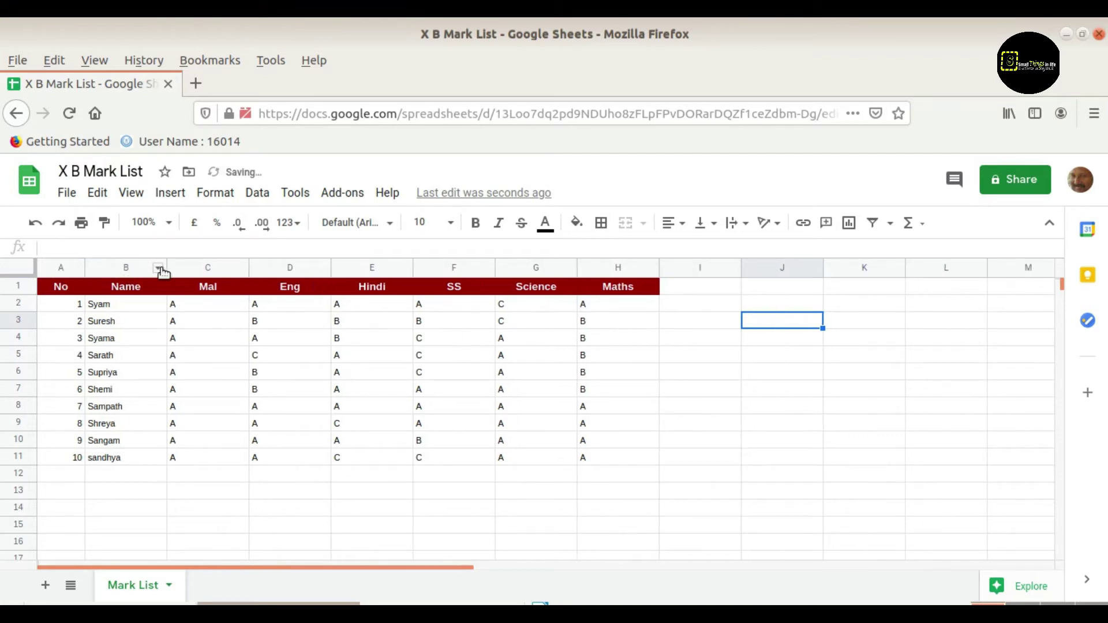
pyautogui.moveTo(160, 268); pyautogui.dragTo(177, 269)
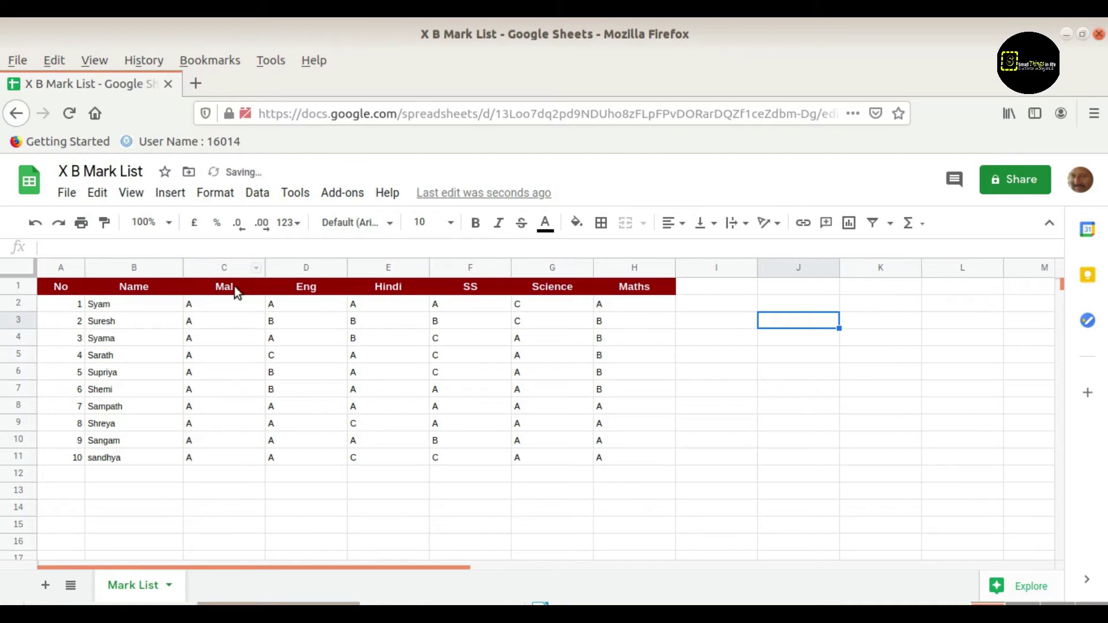
pyautogui.moveTo(257, 272); pyautogui.dragTo(220, 272)
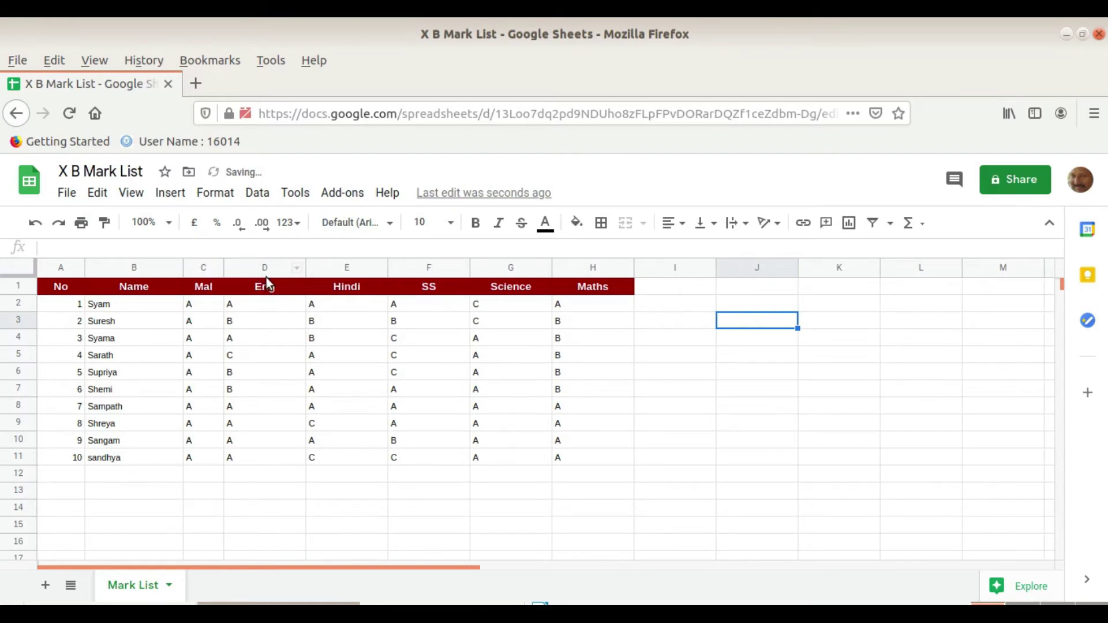
pyautogui.moveTo(305, 271); pyautogui.dragTo(265, 270)
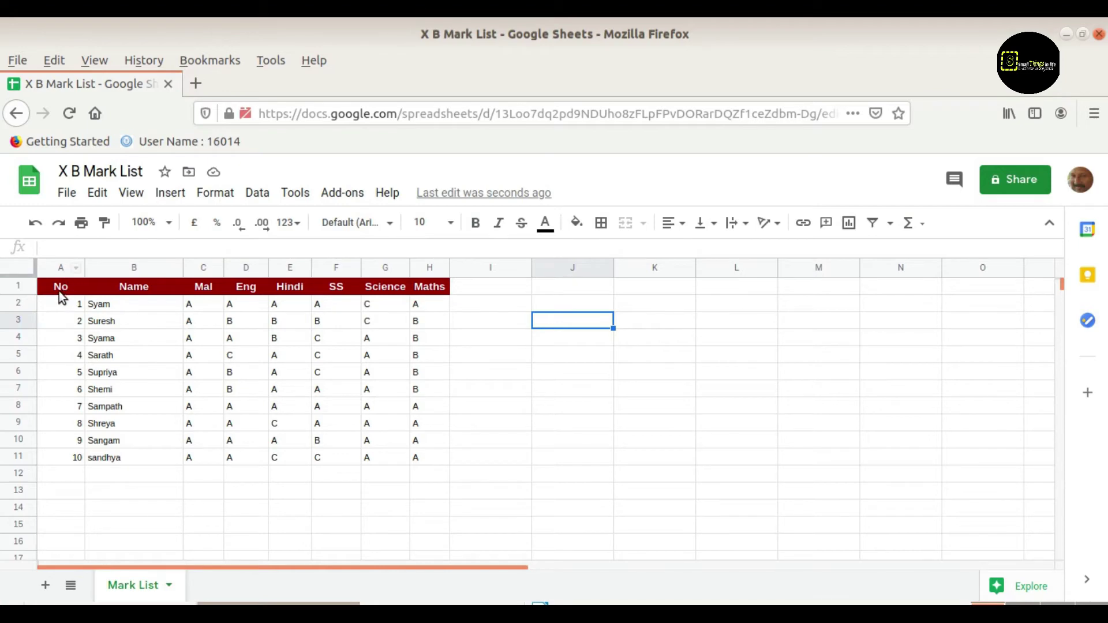
# Centre the serial numbers in A2:A11 horizontally and make them bold.
pyautogui.click(56, 307)
pyautogui.moveTo(61, 356); pyautogui.dragTo(73, 462)
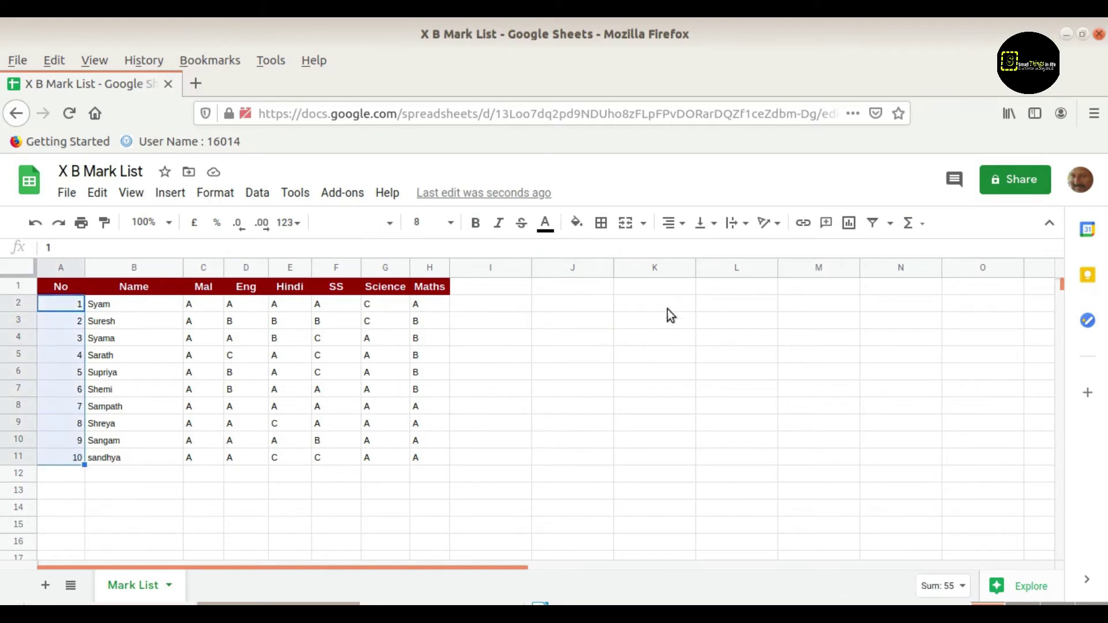
pyautogui.click(672, 222)
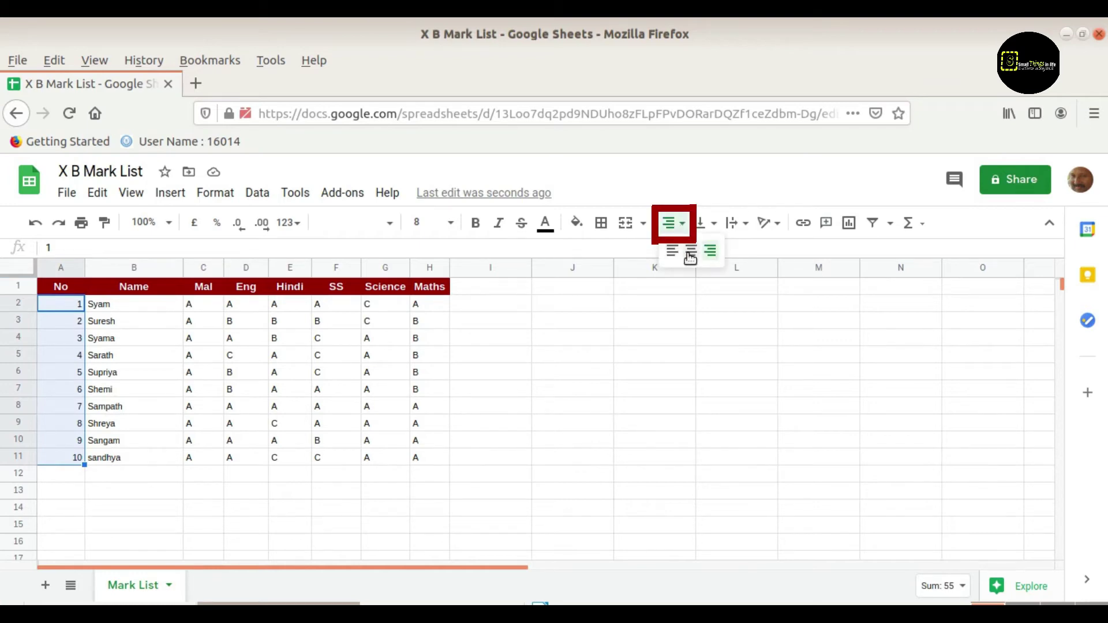
pyautogui.click(690, 254)
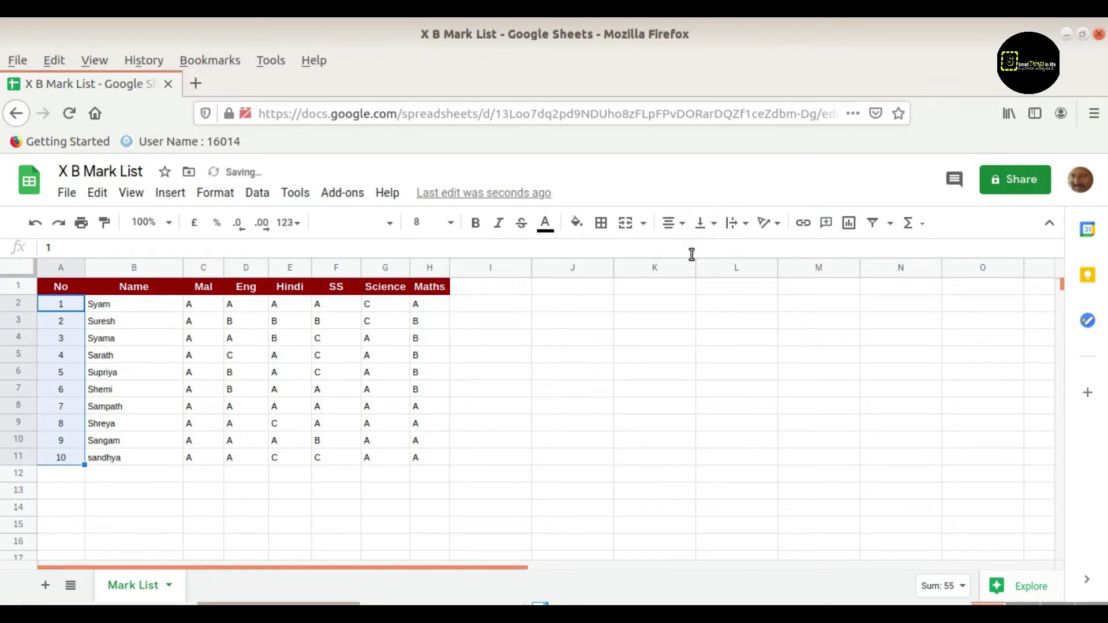
pyautogui.click(476, 225)
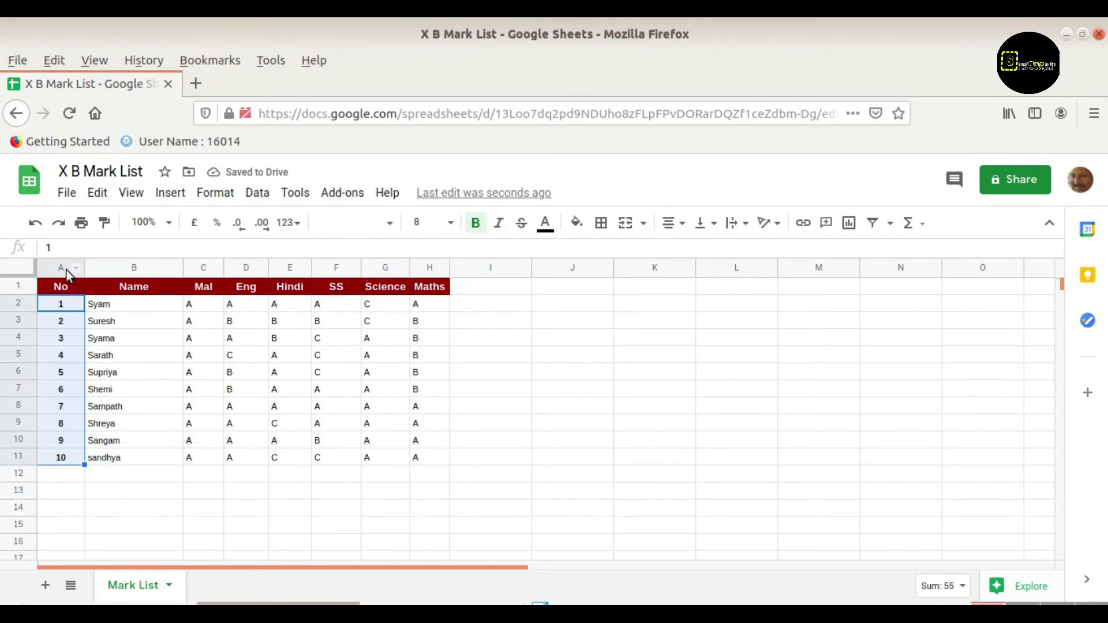
# Give the whole No column of the table, A1:A11, a light grey fill.
pyautogui.click(60, 287)
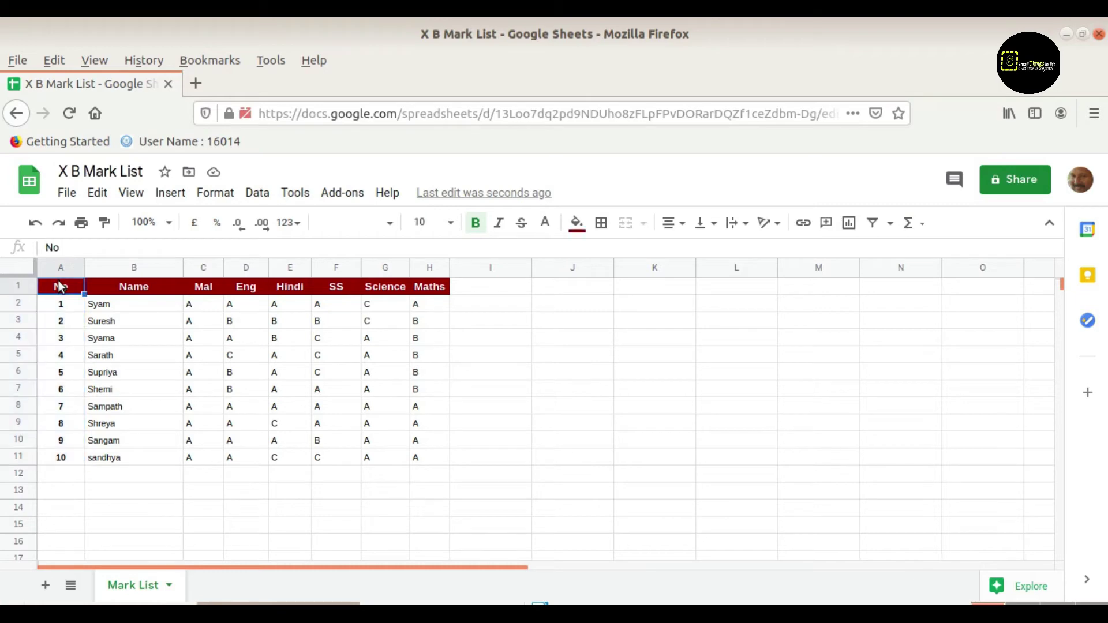
pyautogui.moveTo(60, 287); pyautogui.dragTo(68, 461)
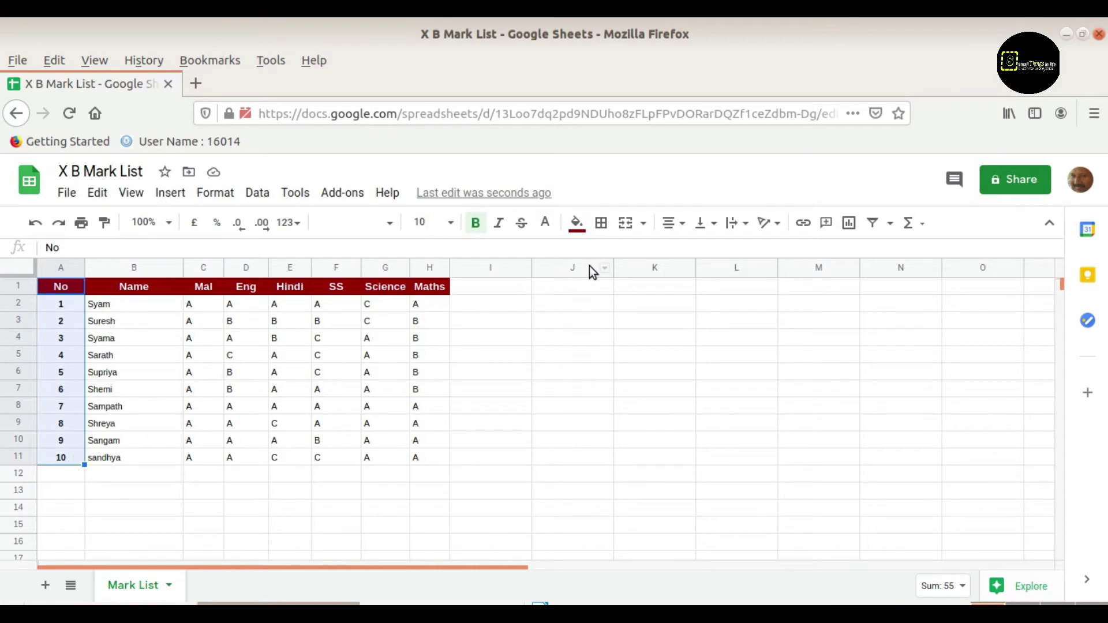
pyautogui.click(578, 229)
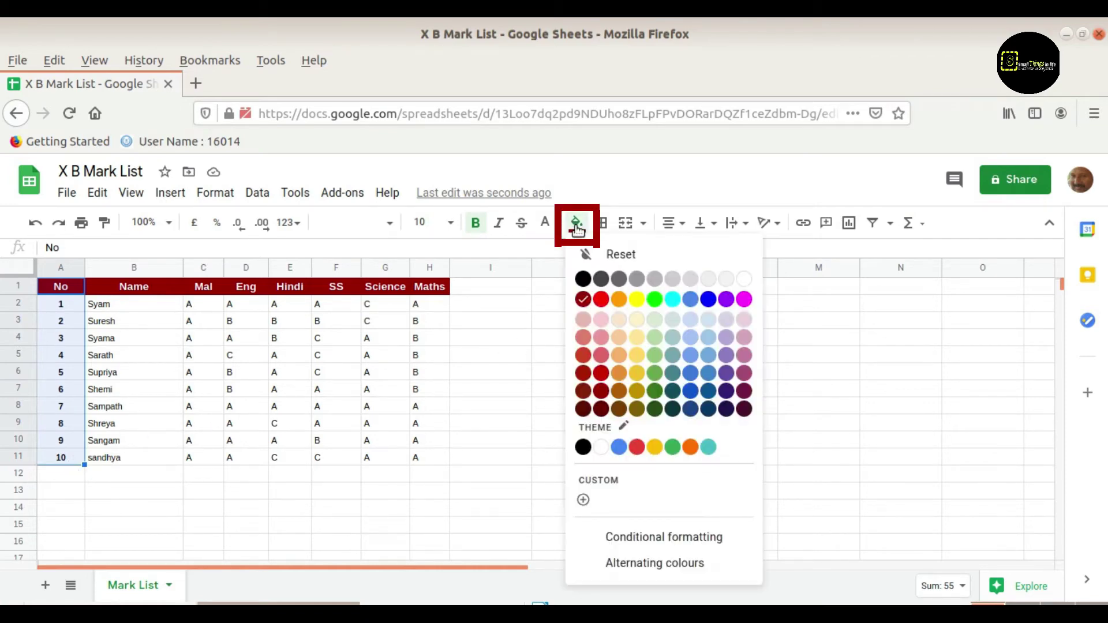
pyautogui.click(708, 280)
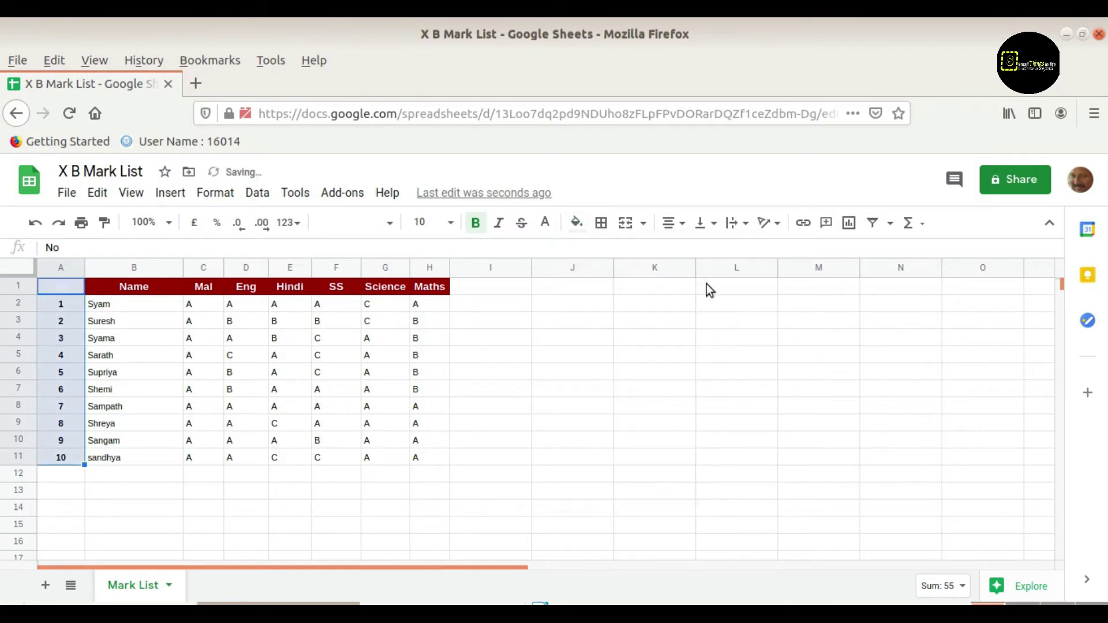
pyautogui.click(557, 395)
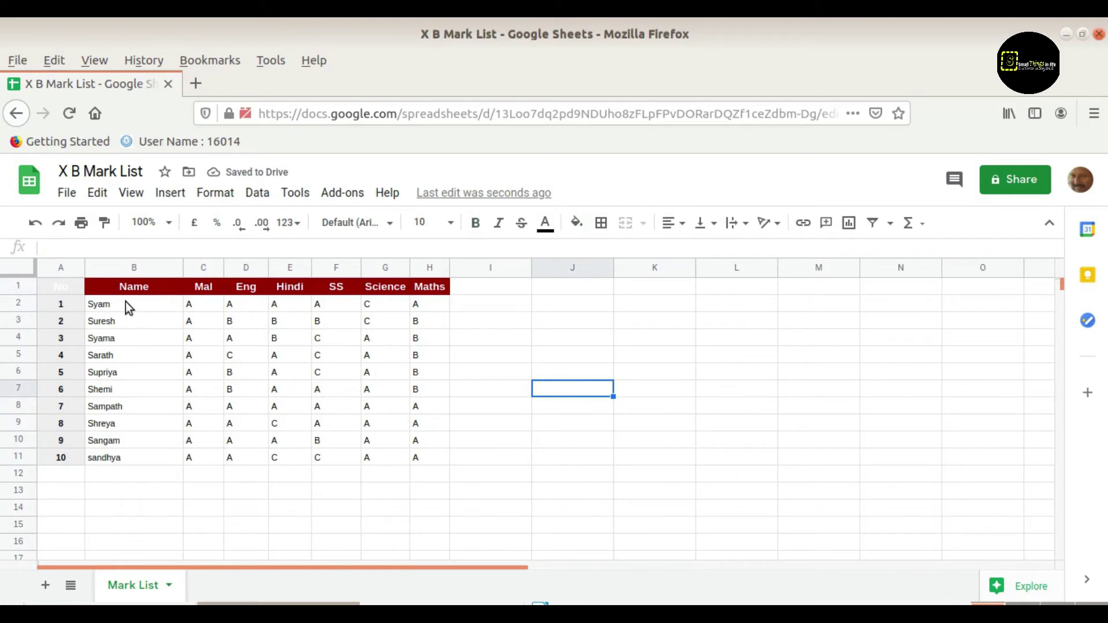
# Try centring the student names in B2:B11, return them to left alignment, and make them bold.
pyautogui.click(120, 269)
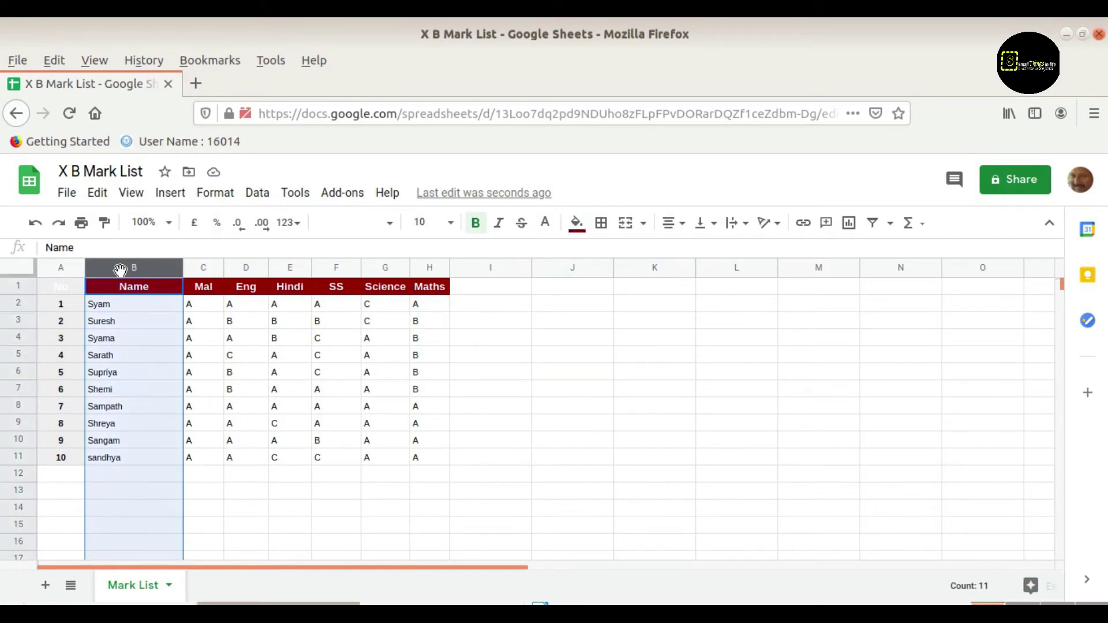
pyautogui.click(130, 327)
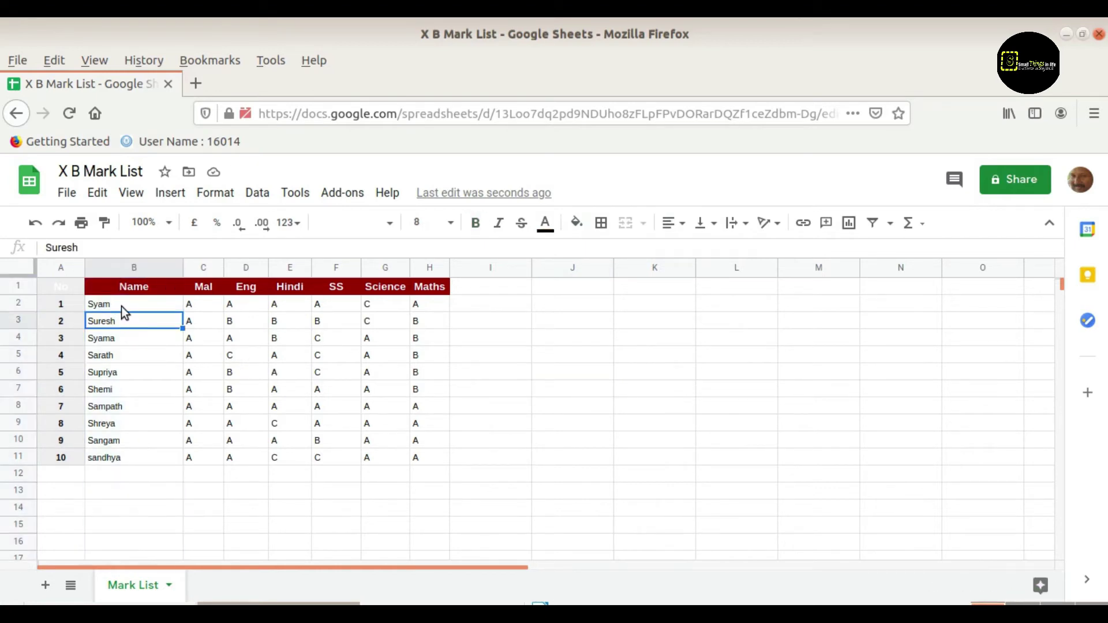
pyautogui.moveTo(123, 303); pyautogui.dragTo(136, 458)
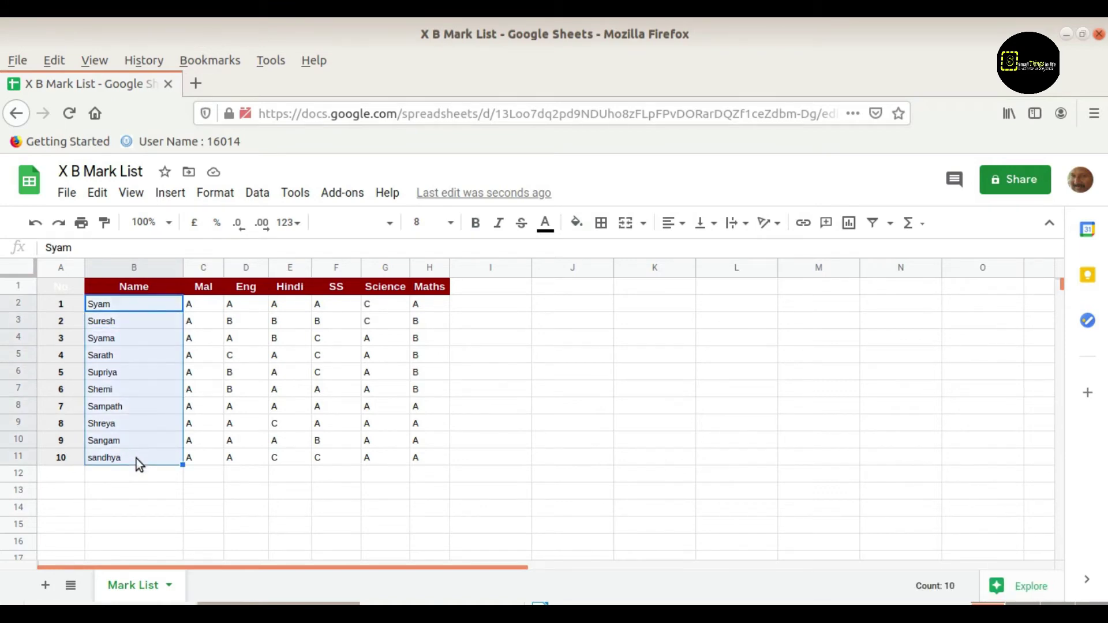
pyautogui.click(682, 227)
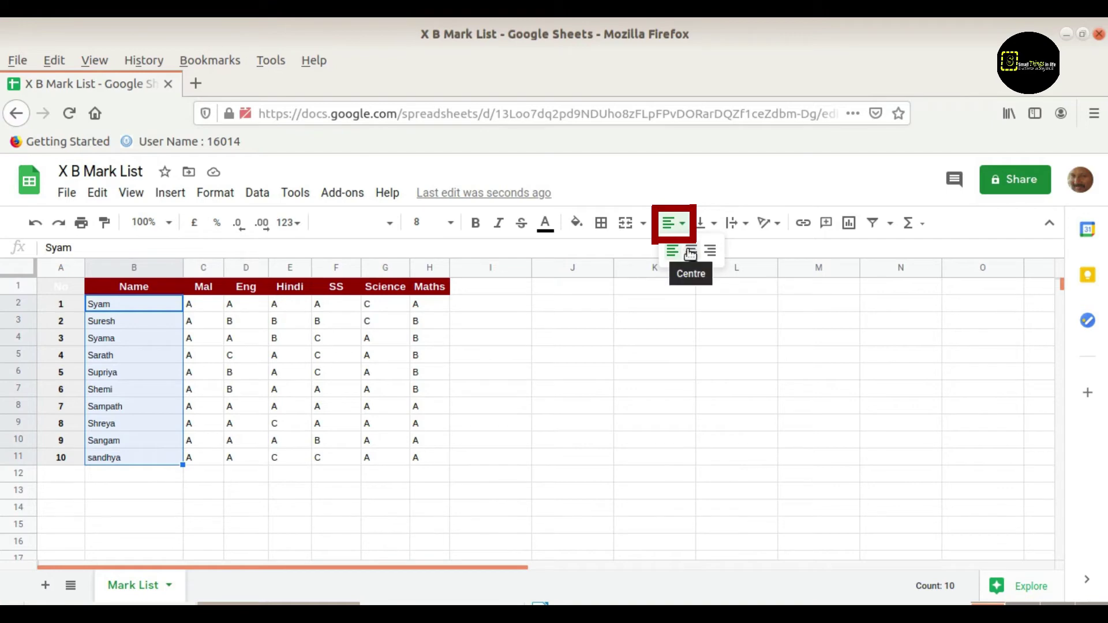
pyautogui.click(688, 250)
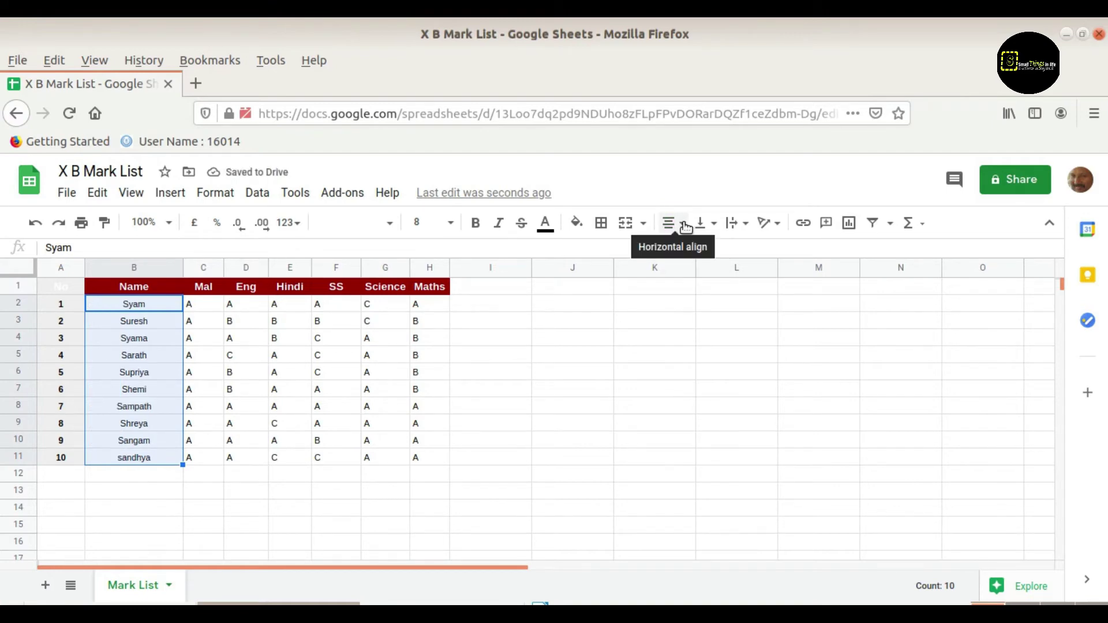
pyautogui.click(686, 226)
pyautogui.click(674, 249)
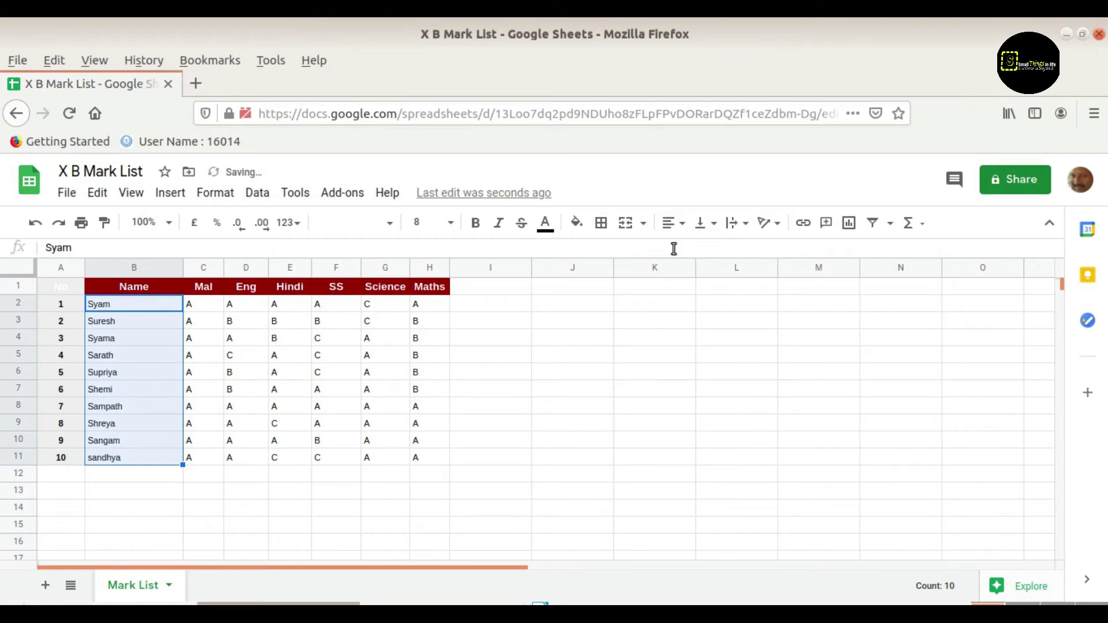
pyautogui.click(476, 224)
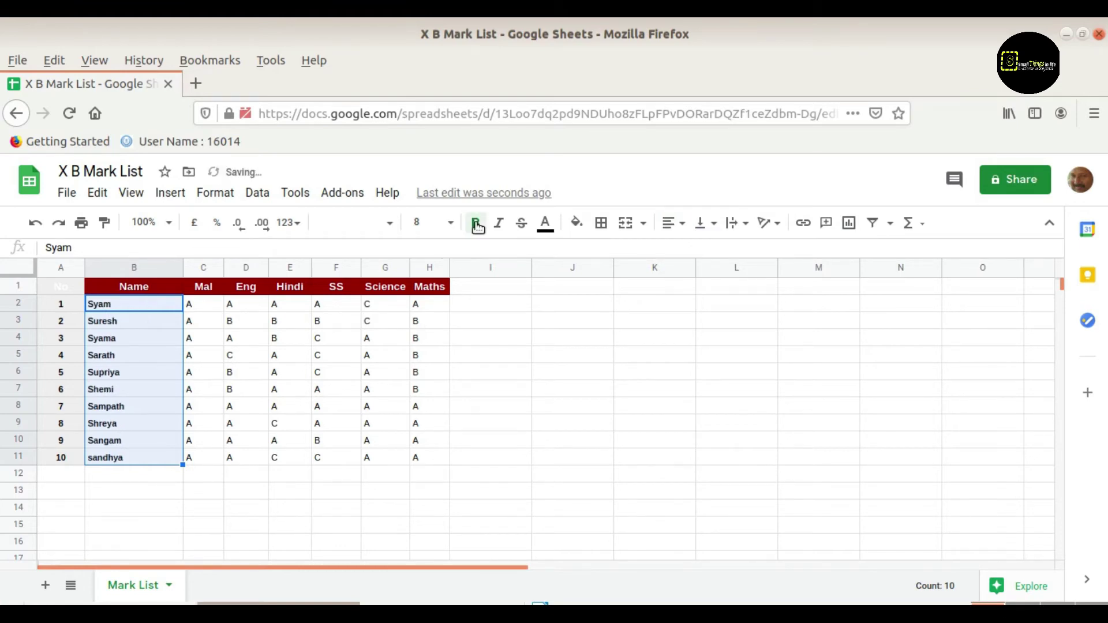
# Fill the student names in B2:B11 with purple and the Mal marks in C2:C11 with pale purple.
pyautogui.click(576, 223)
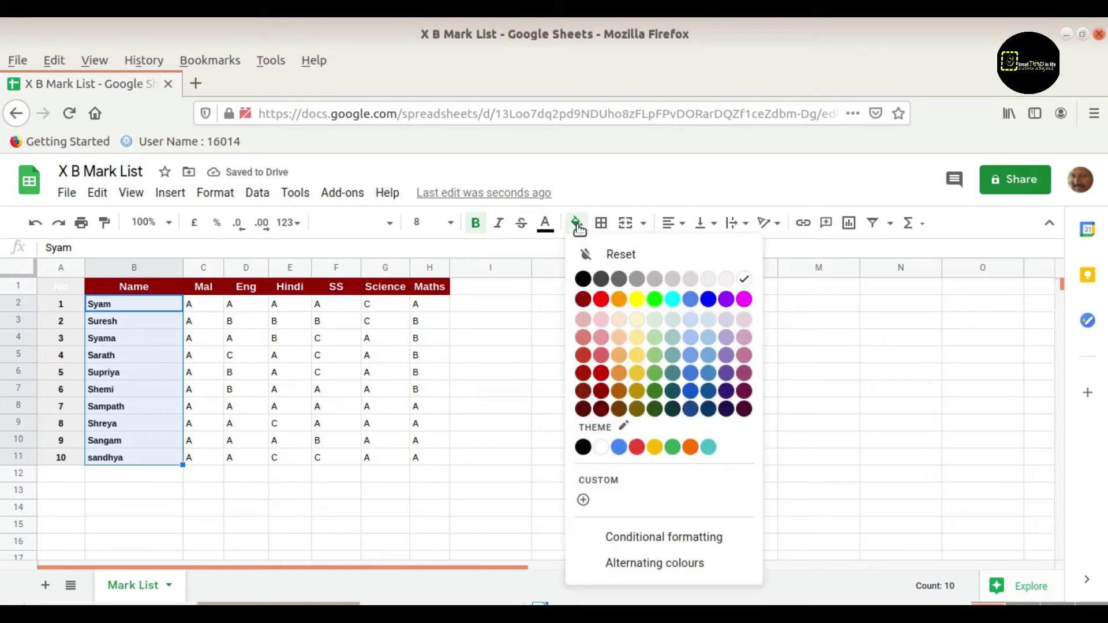
pyautogui.click(727, 299)
pyautogui.moveTo(203, 303); pyautogui.dragTo(202, 464)
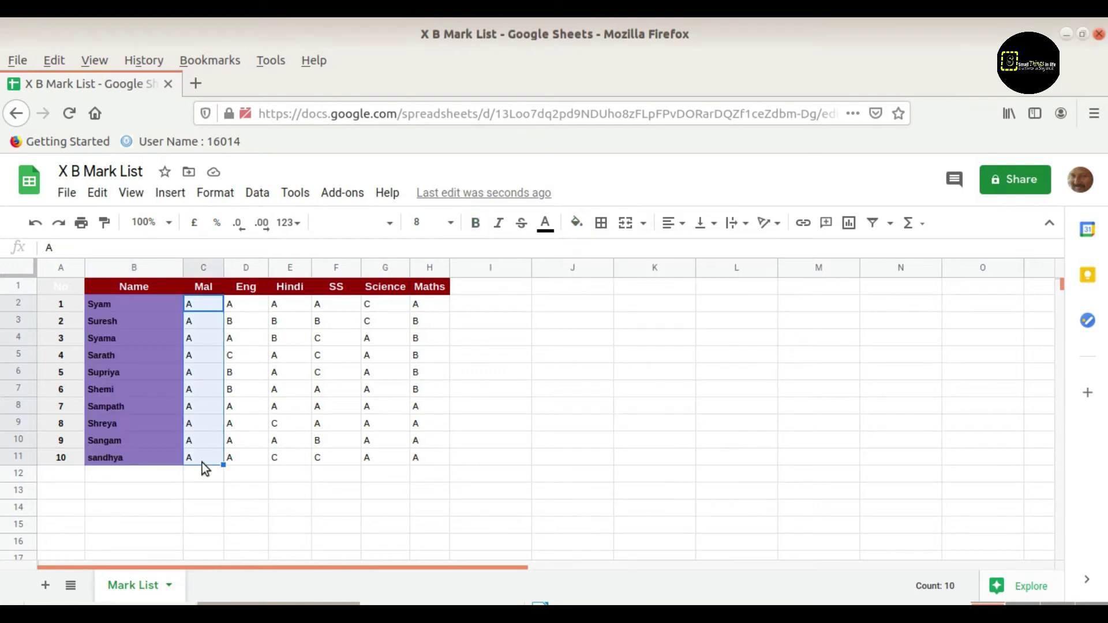
pyautogui.click(576, 223)
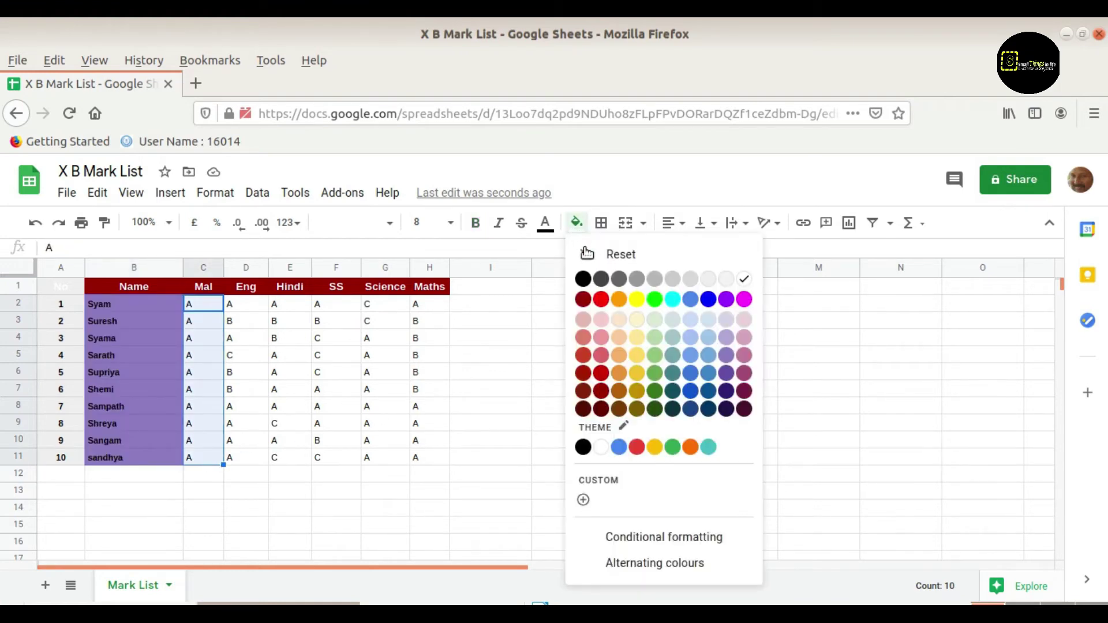
pyautogui.click(728, 322)
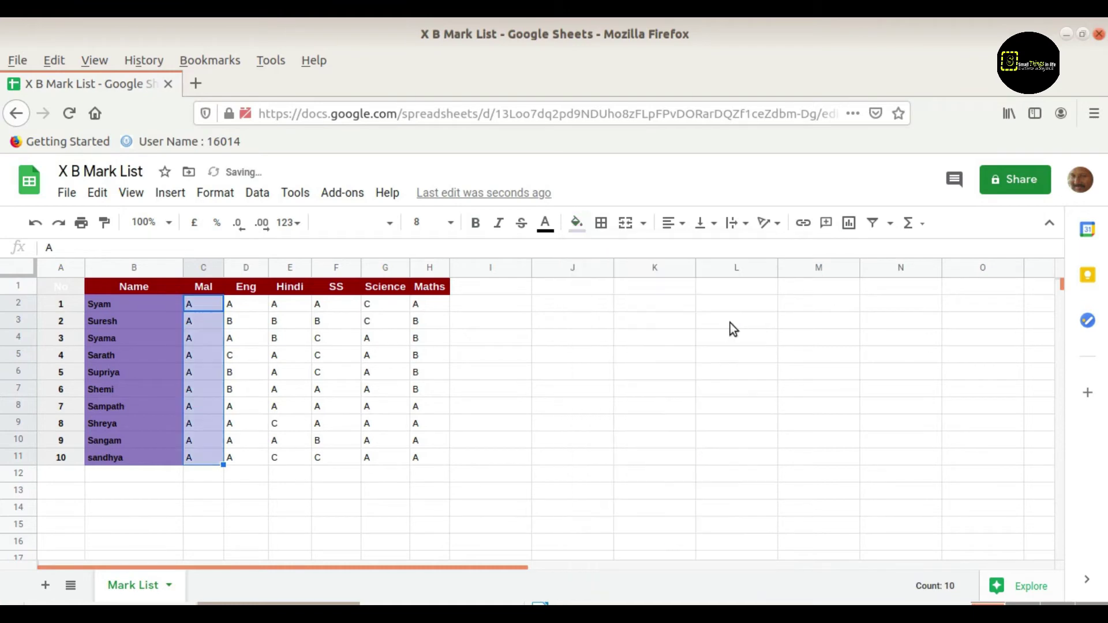
# Give the marks columns D to H separate light grey, pink, pale blue and grey fills, and make C2:H11 centred and bold.
pyautogui.click(247, 304)
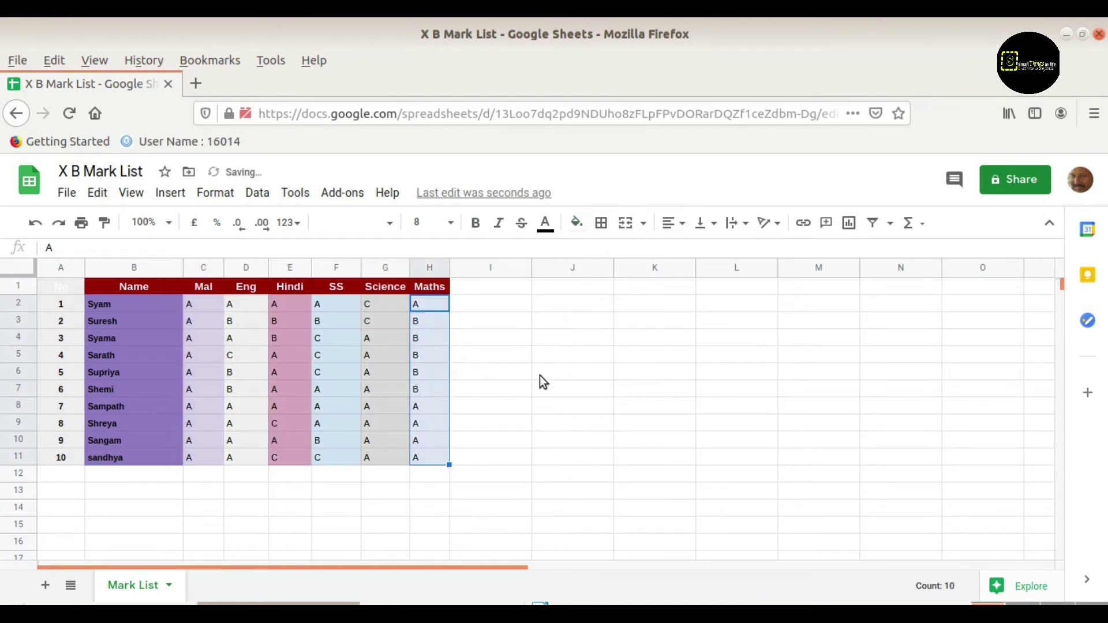
pyautogui.click(538, 377)
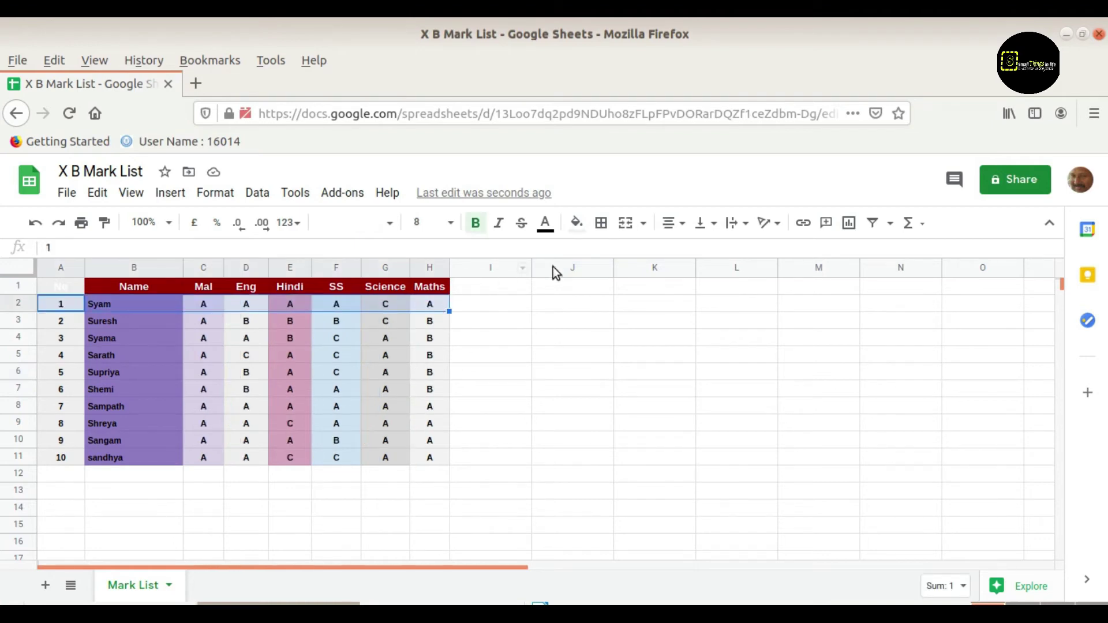
# Fill student row A2:H2 light blue, B3:H3 purple, row 4 pale yellow and row 5 teal across the table.
pyautogui.click(576, 222)
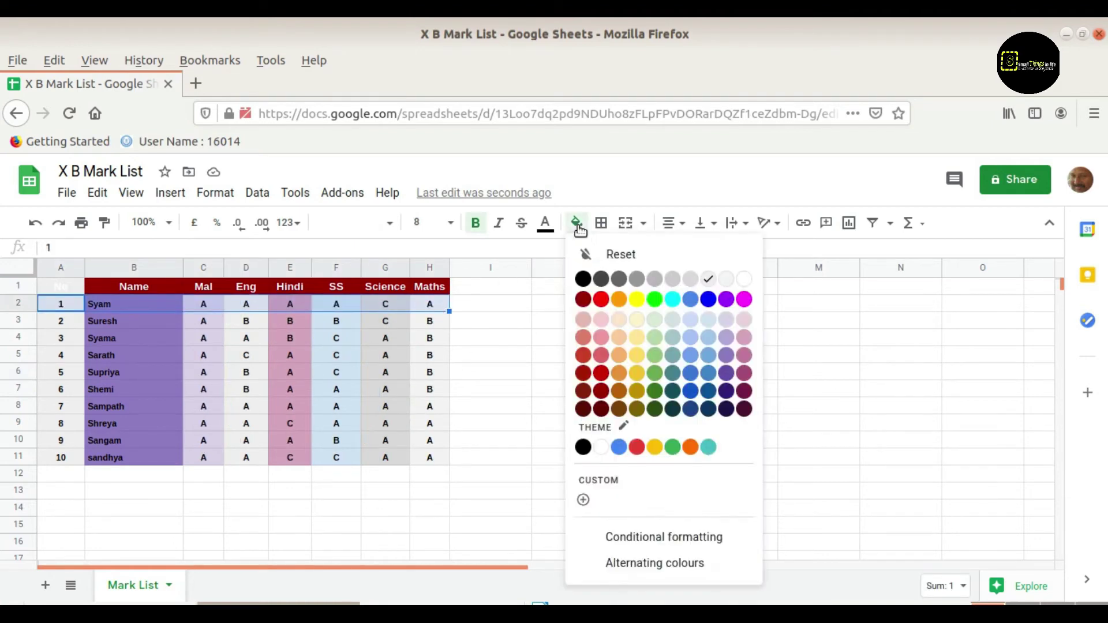
pyautogui.click(691, 321)
pyautogui.click(106, 319)
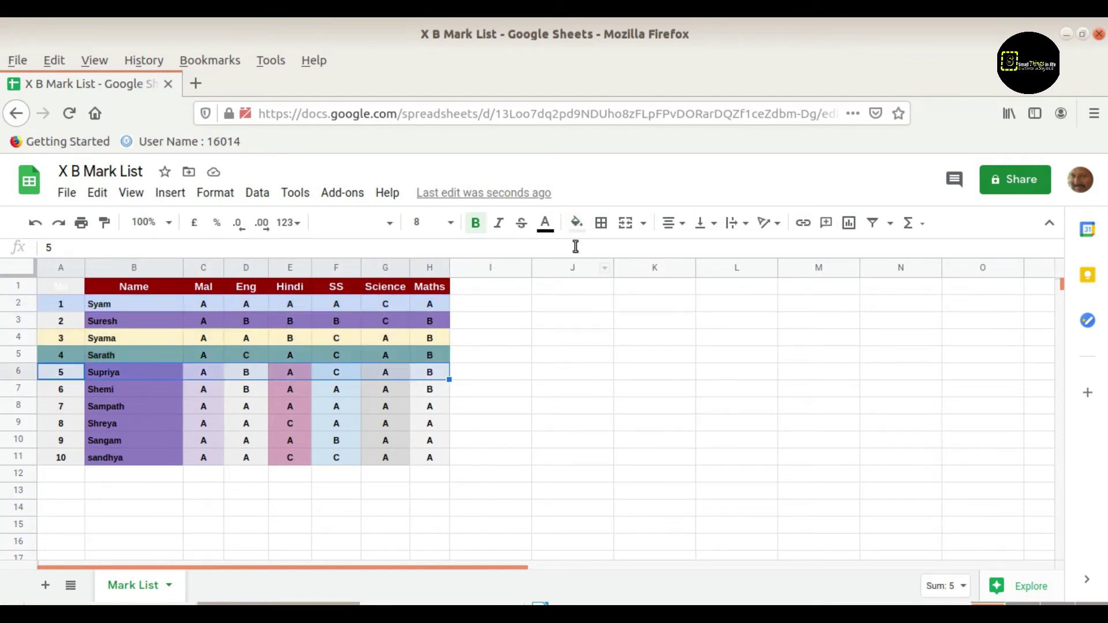
# Fill table row 6 light yellow, rows 7 to 9 shades of blue, row 10 pink and row 11 purple, and make cell A1 dark red again.
pyautogui.click(576, 223)
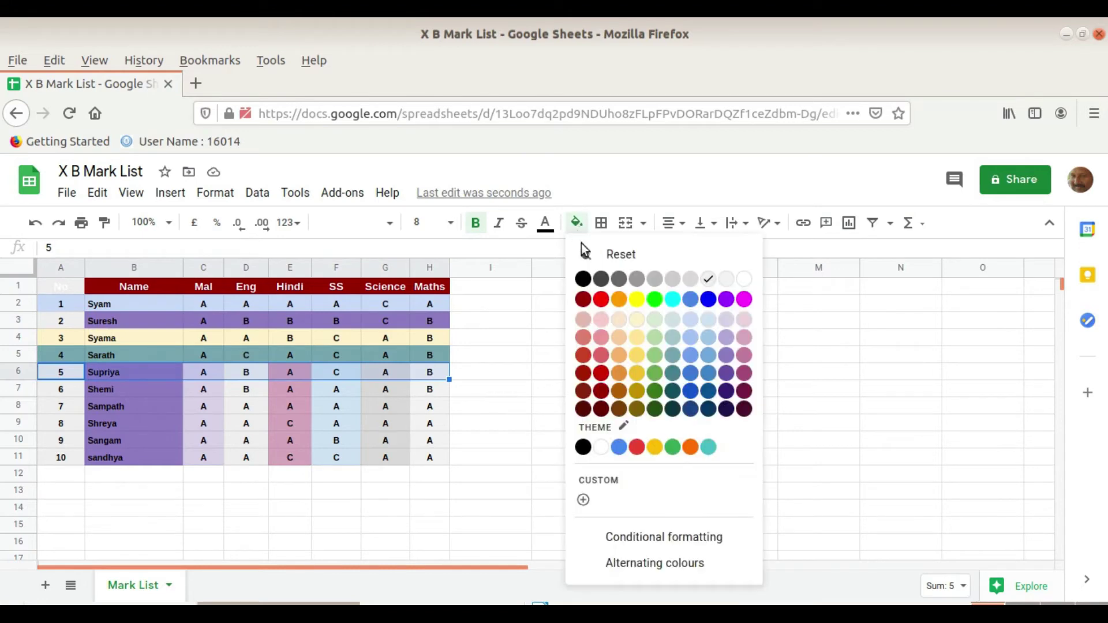
pyautogui.click(636, 337)
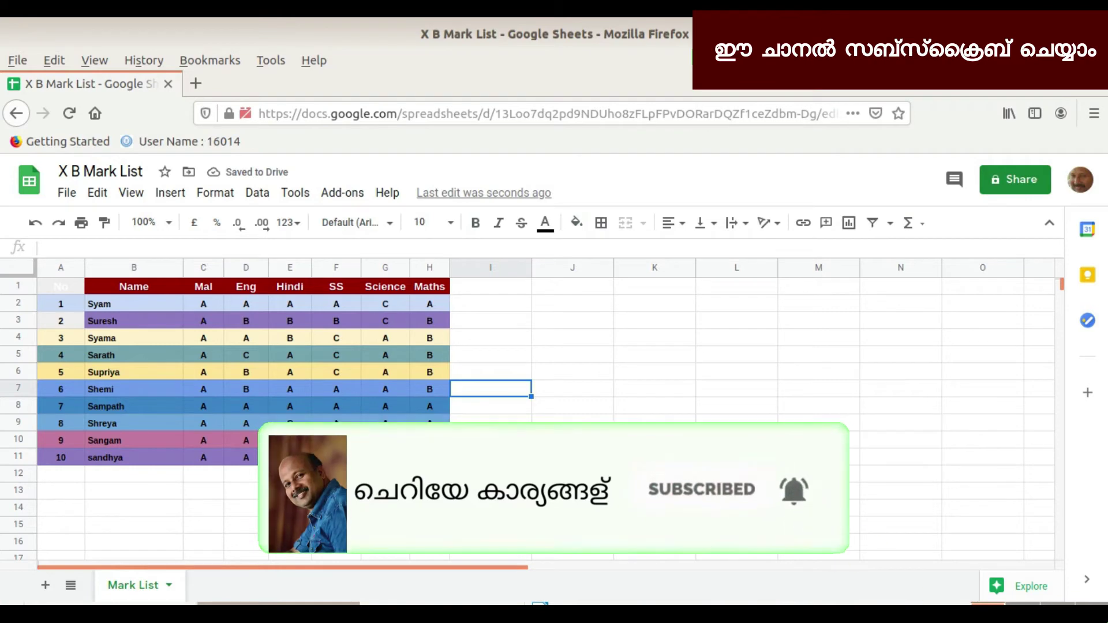
pyautogui.click(547, 394)
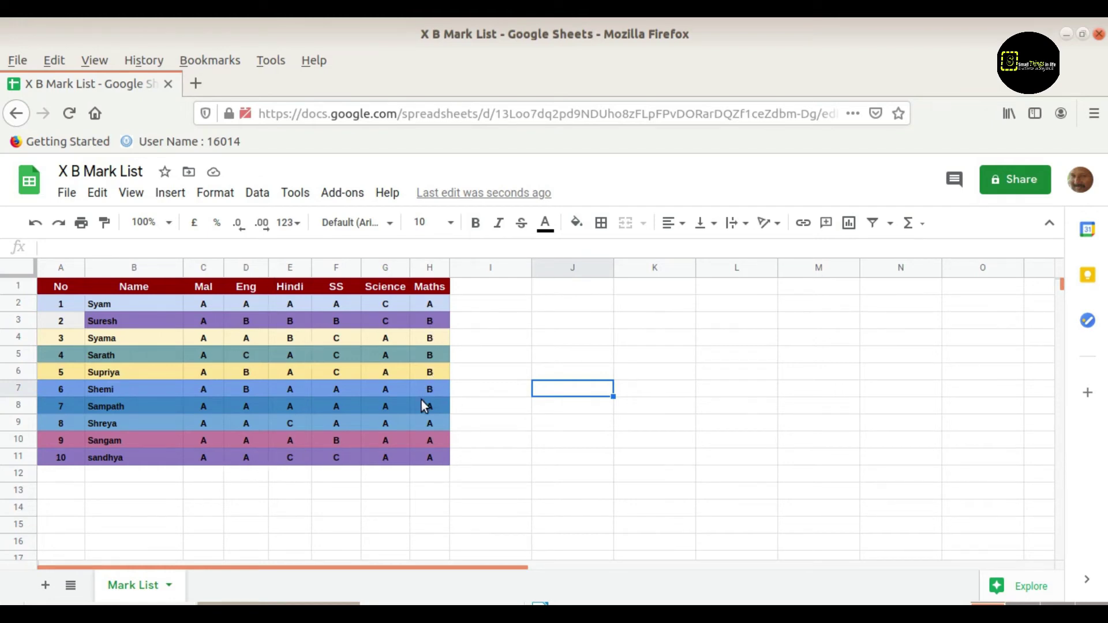
# Add borders around all cells of the mark table A1:H11 and colour them dark green.
pyautogui.click(41, 288)
pyautogui.moveTo(43, 291); pyautogui.dragTo(445, 465)
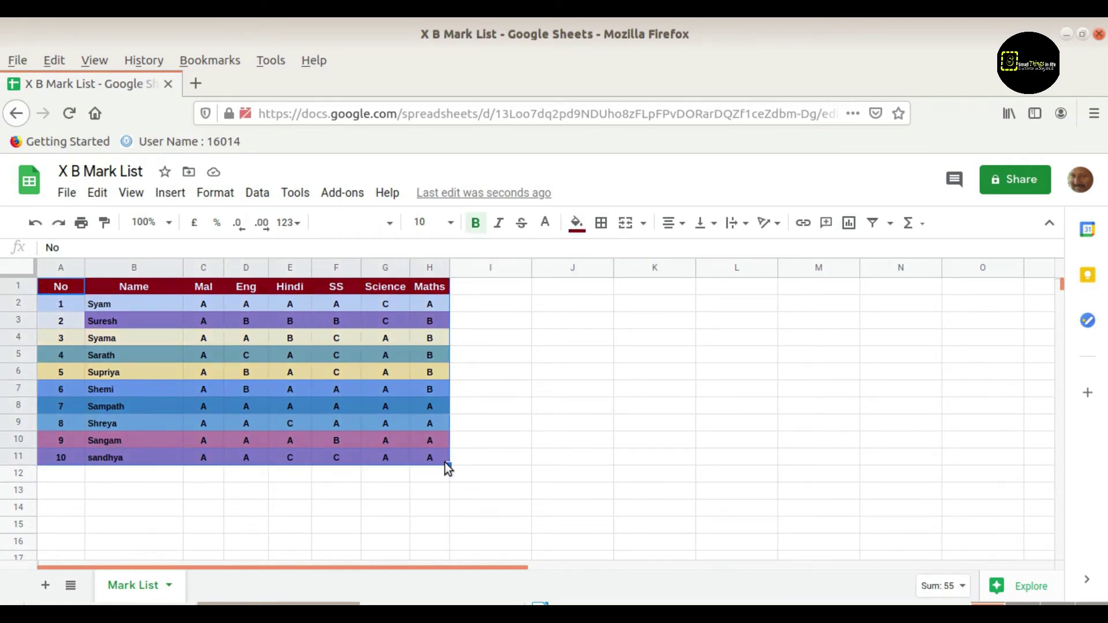
pyautogui.click(602, 229)
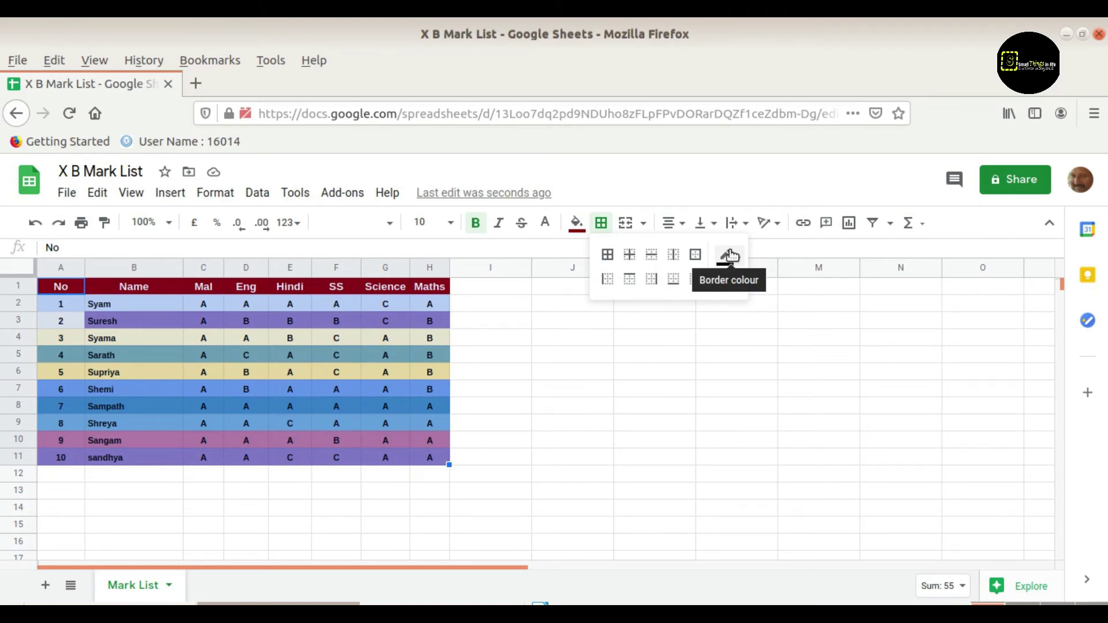
pyautogui.click(607, 256)
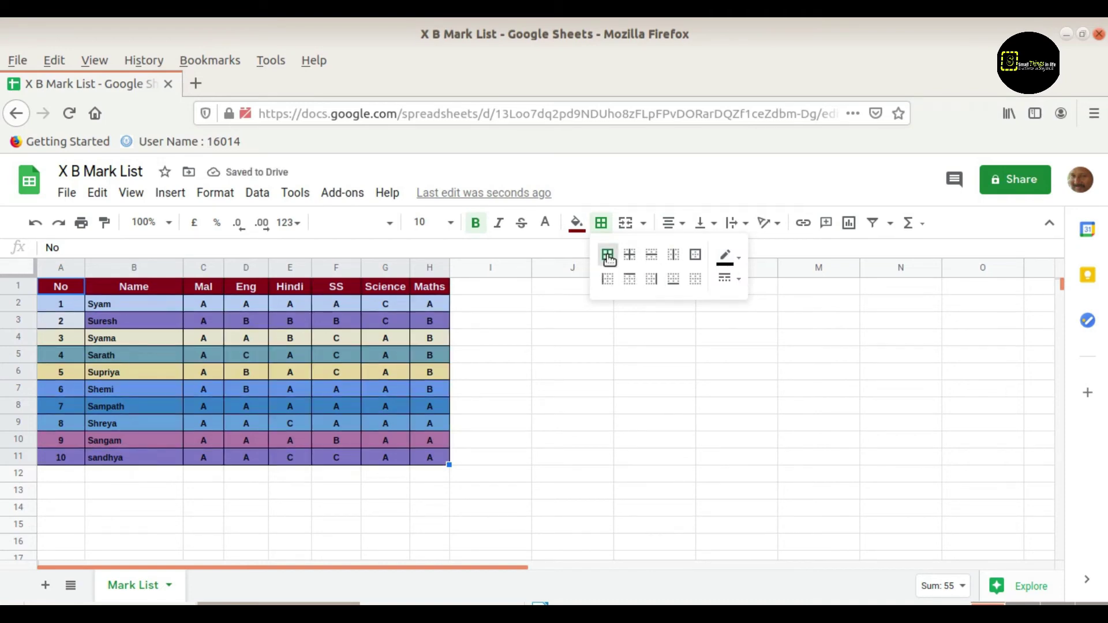
pyautogui.click(739, 263)
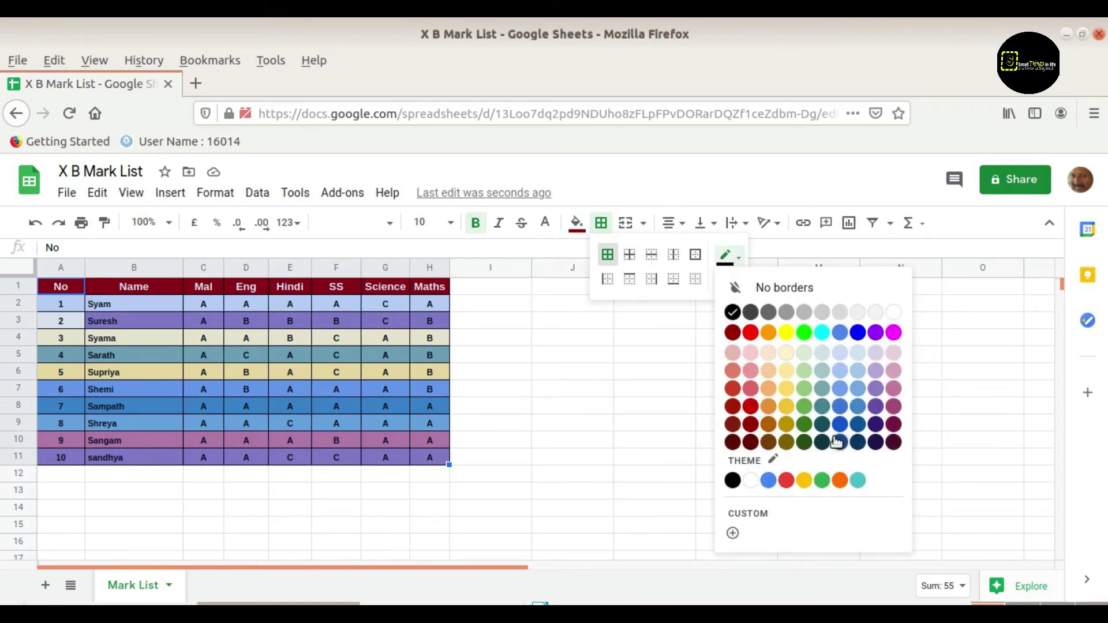
pyautogui.click(802, 427)
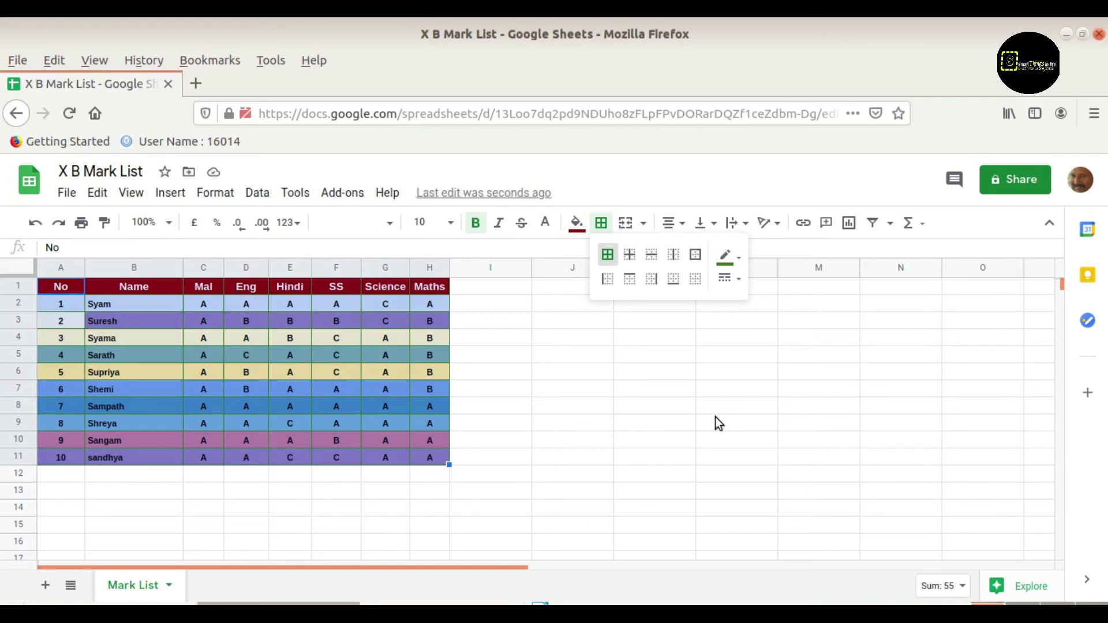
pyautogui.press('Escape')
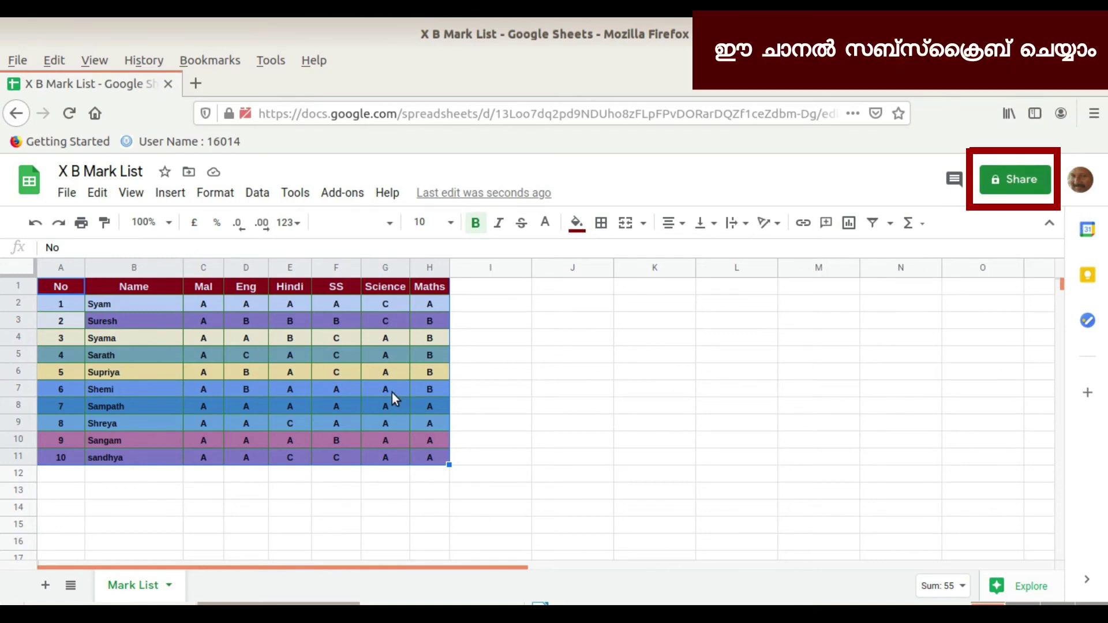
# Share the spreadsheet with anyone who has the link and give them the Editor role.
pyautogui.click(1017, 181)
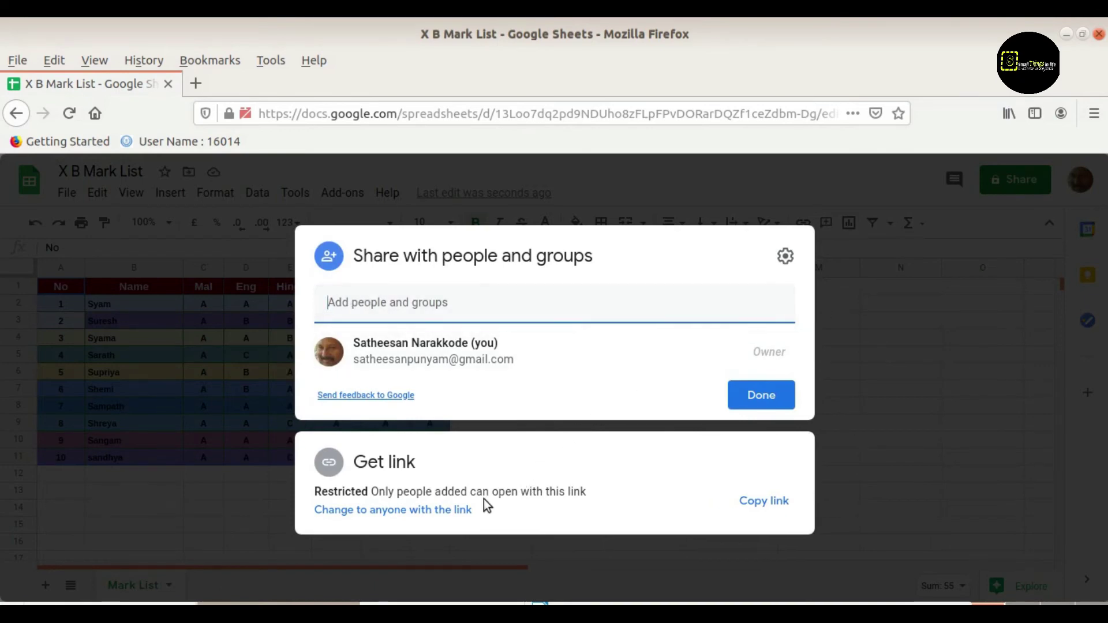
pyautogui.click(422, 521)
pyautogui.click(780, 453)
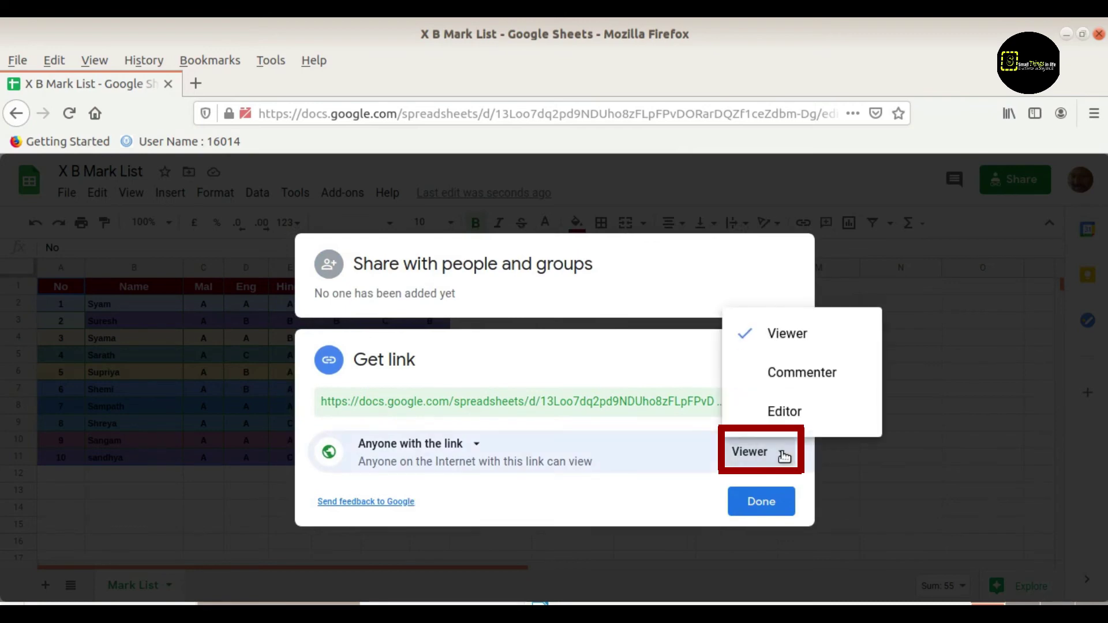
pyautogui.click(787, 411)
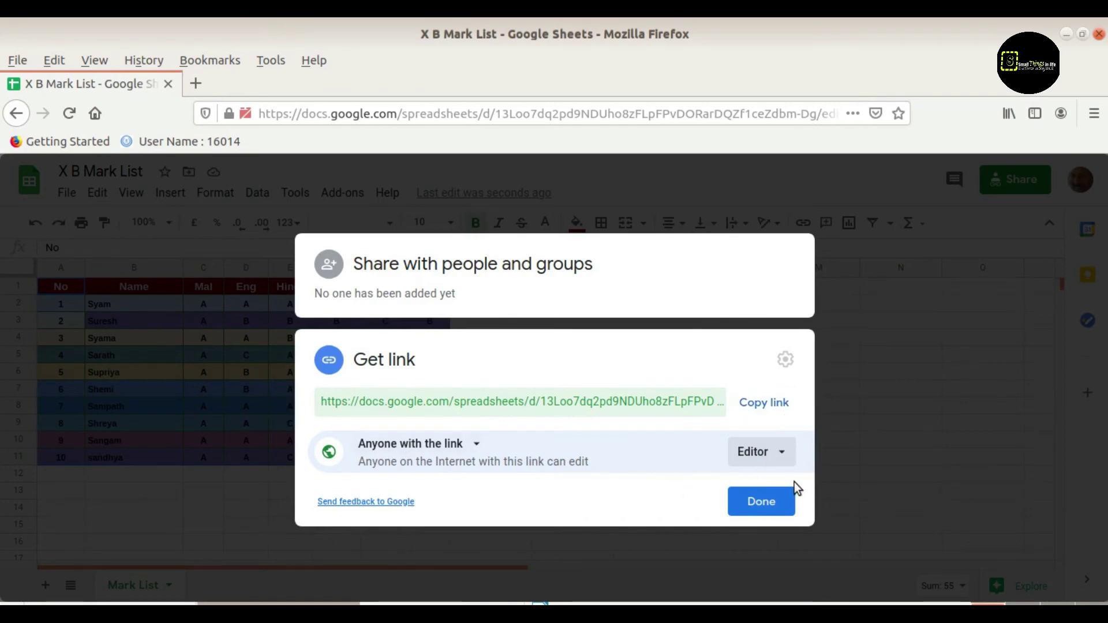
pyautogui.click(772, 505)
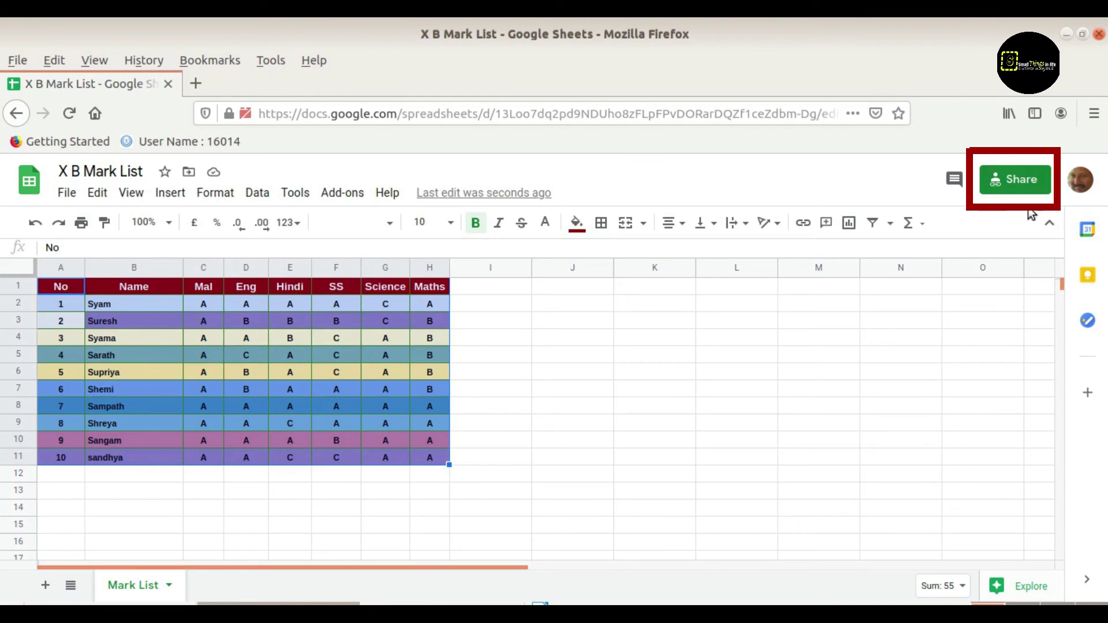
# Copy the spreadsheet's sharing link and close the sharing settings.
pyautogui.click(1018, 181)
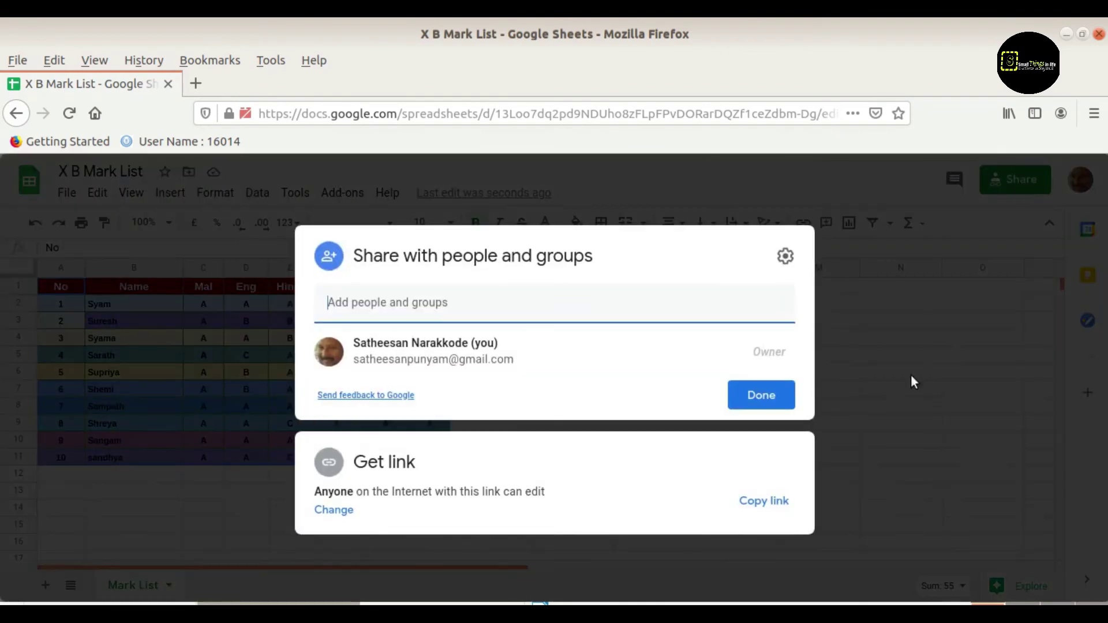
pyautogui.click(754, 503)
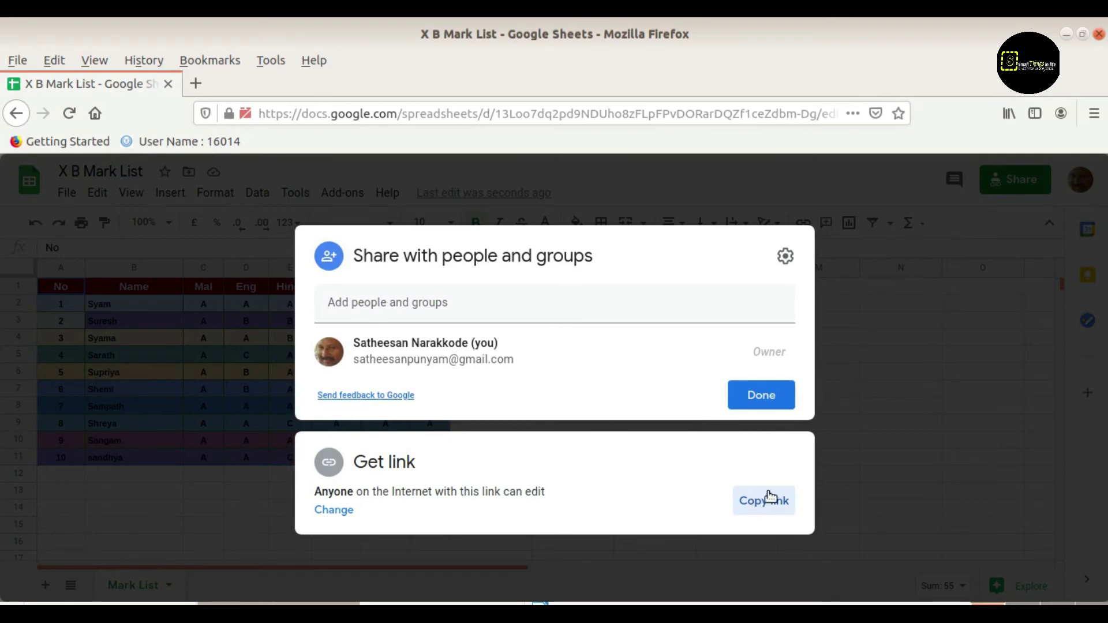
pyautogui.click(938, 421)
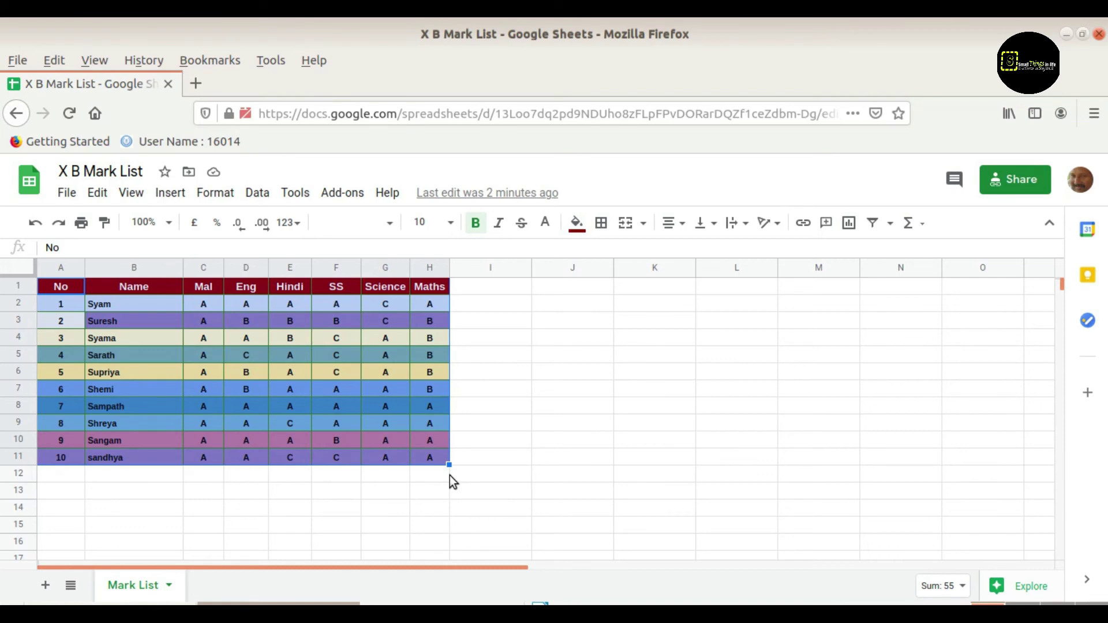
# Print the current sheet on A4 paper in landscape, fit to width, and save the resulting PDF file.
pyautogui.click(81, 225)
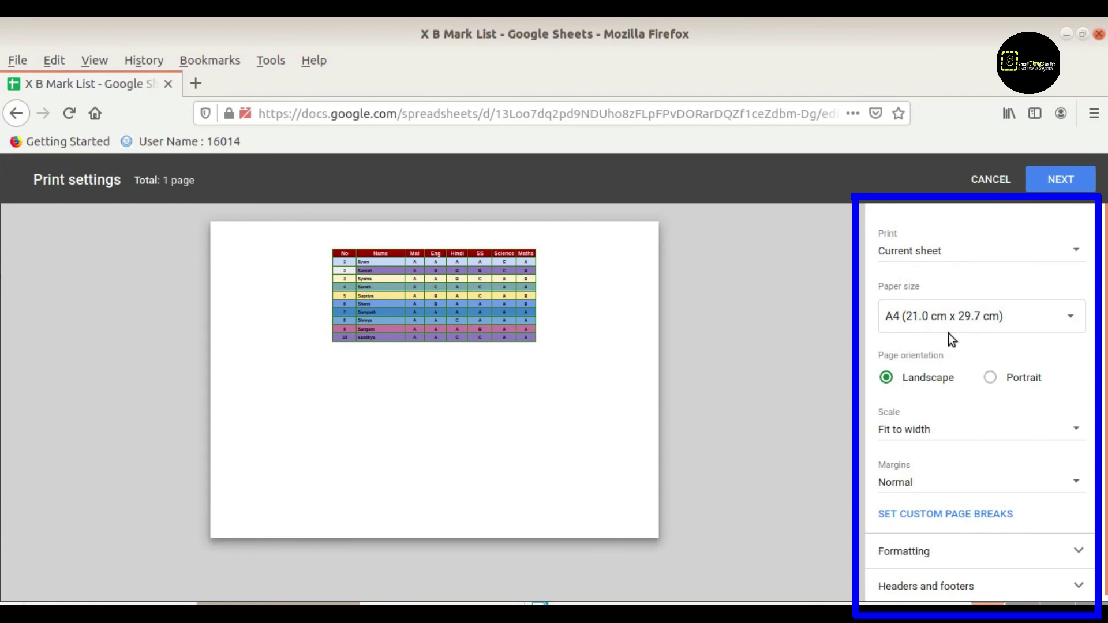
pyautogui.click(1074, 320)
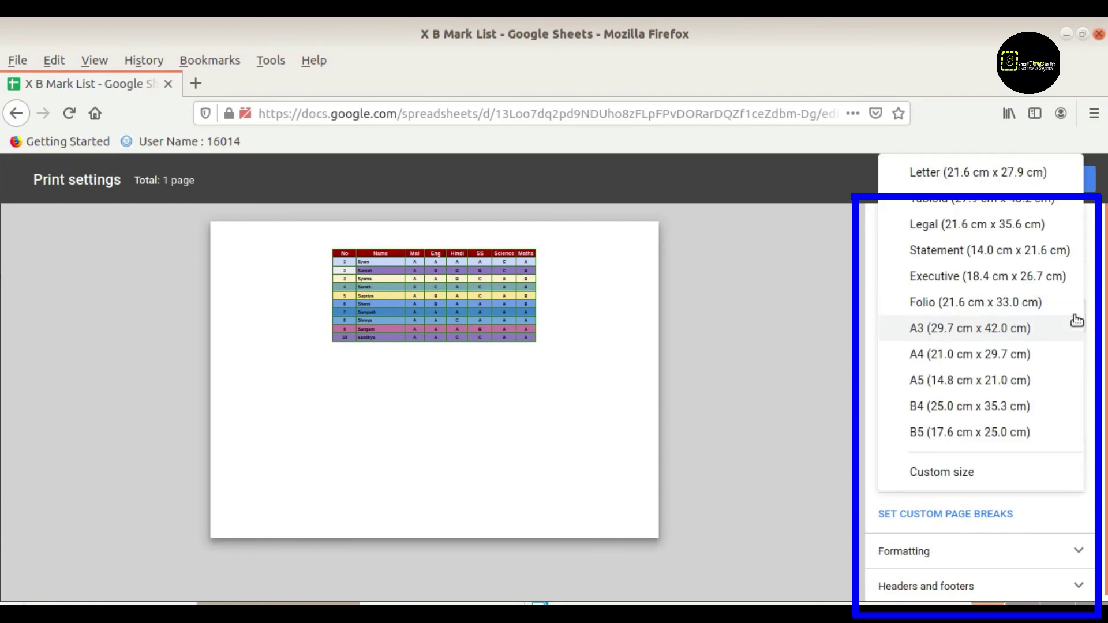
pyautogui.click(1049, 353)
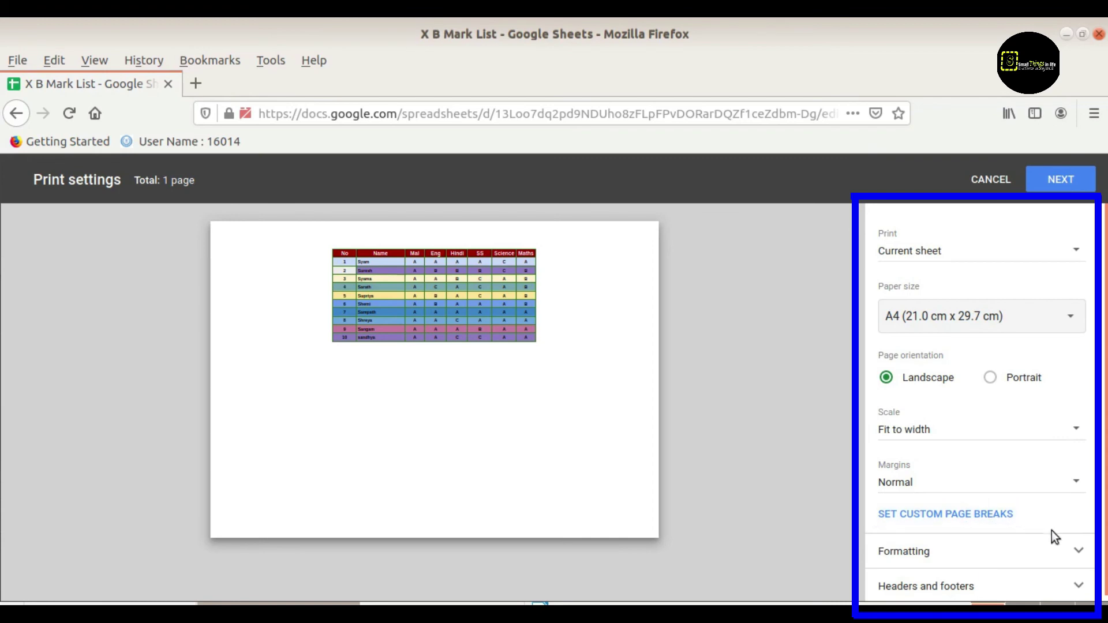
pyautogui.scroll(-1, 1061, 540)
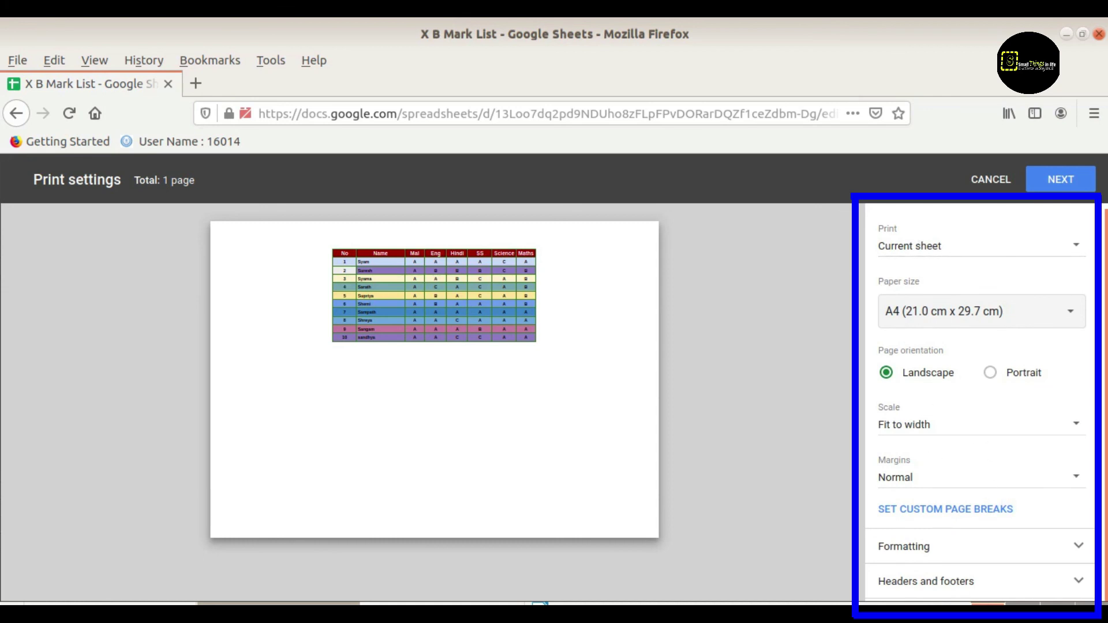
pyautogui.click(1065, 179)
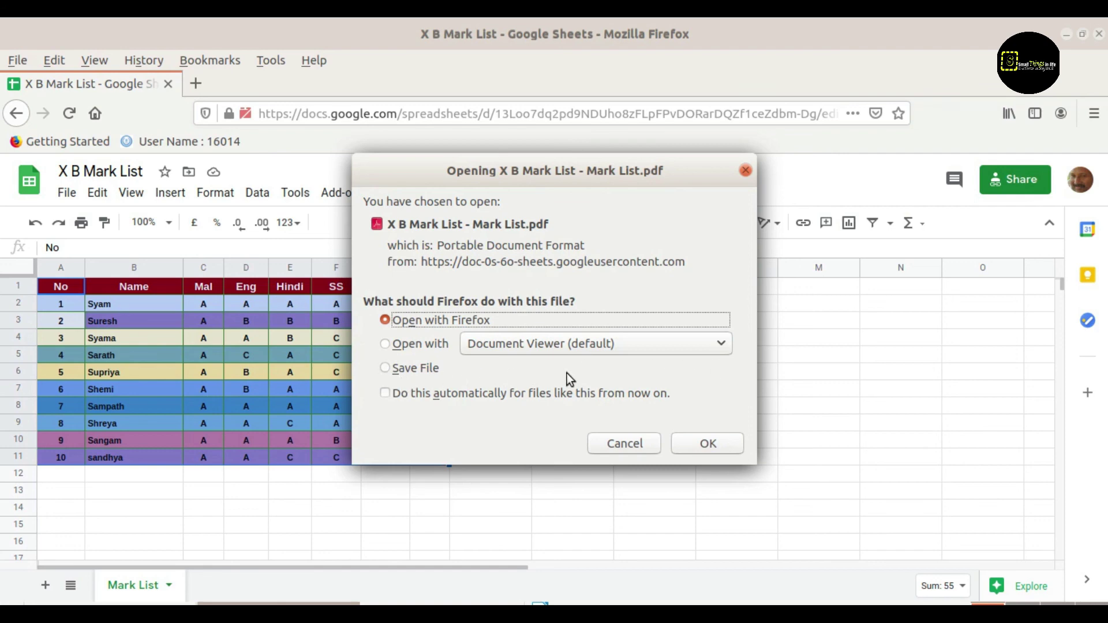
pyautogui.click(384, 369)
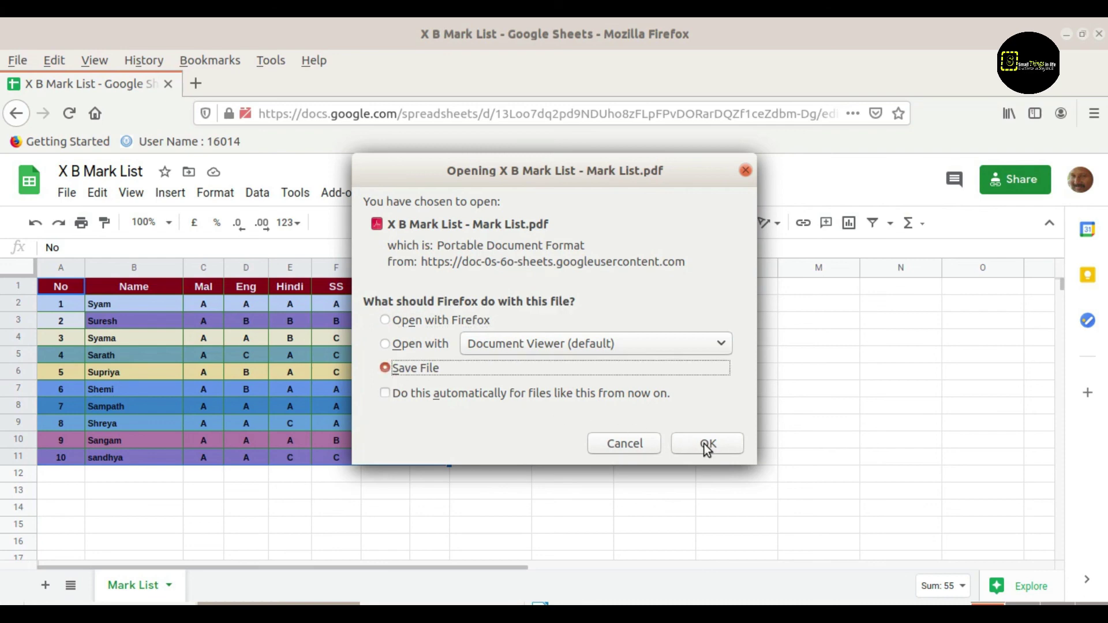
pyautogui.click(707, 445)
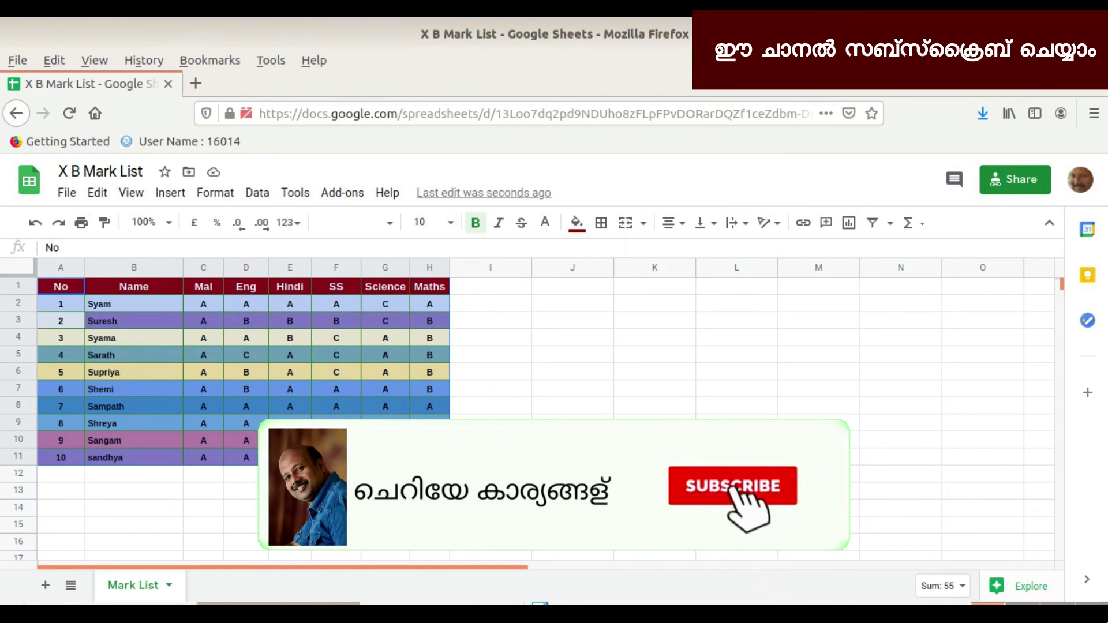
# Show the downloaded X B Mark List - Mark List.pdf in its folder and open it.
pyautogui.click(981, 114)
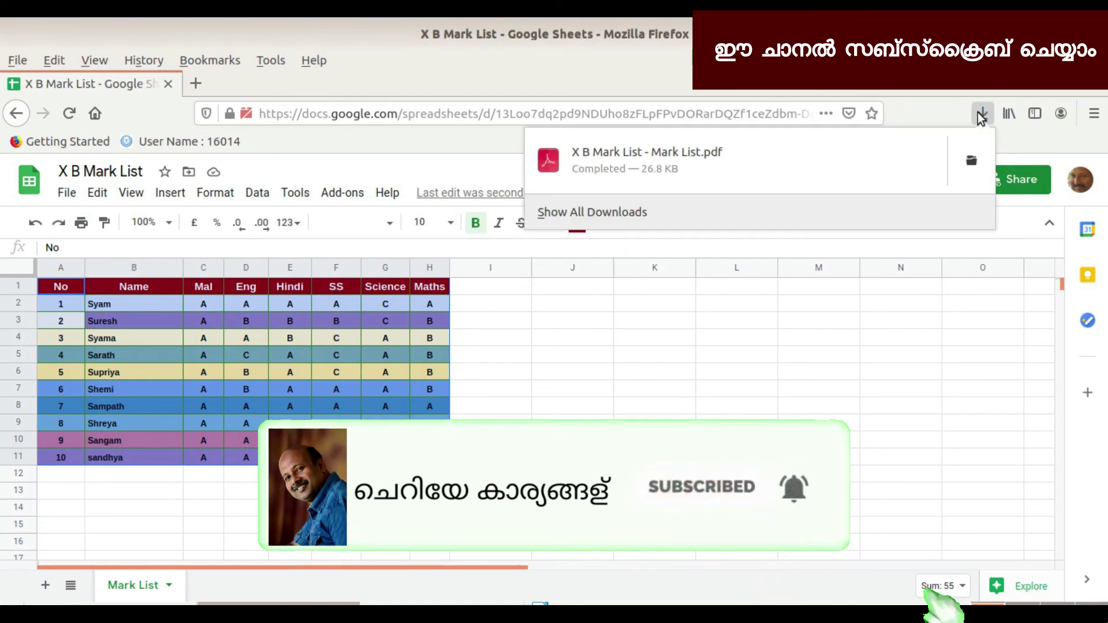
pyautogui.click(969, 160)
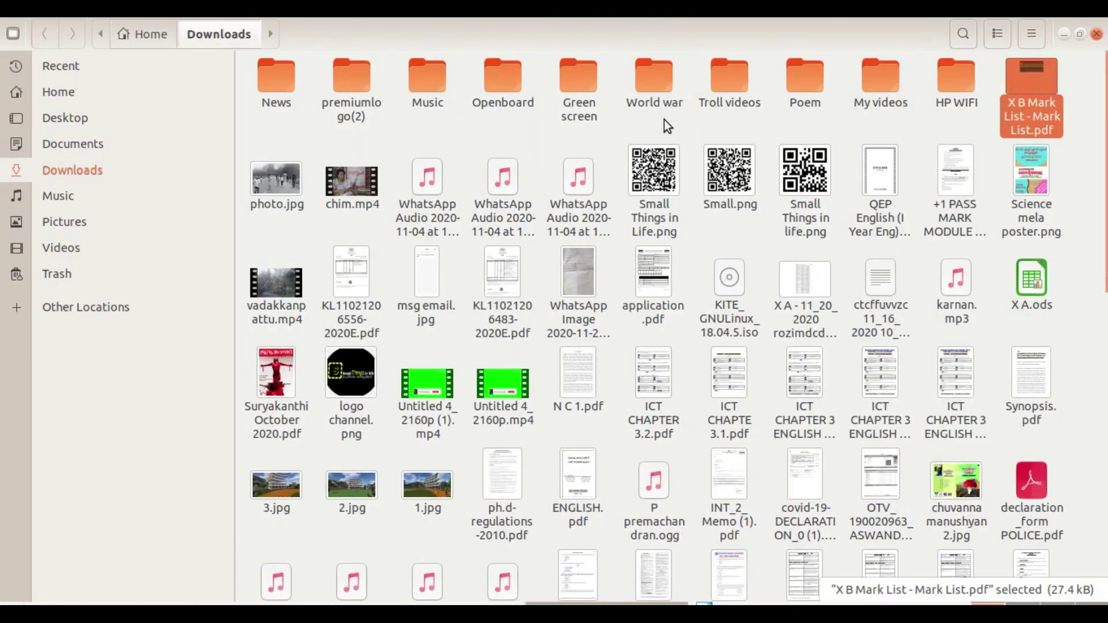
pyautogui.doubleClick(1031, 85)
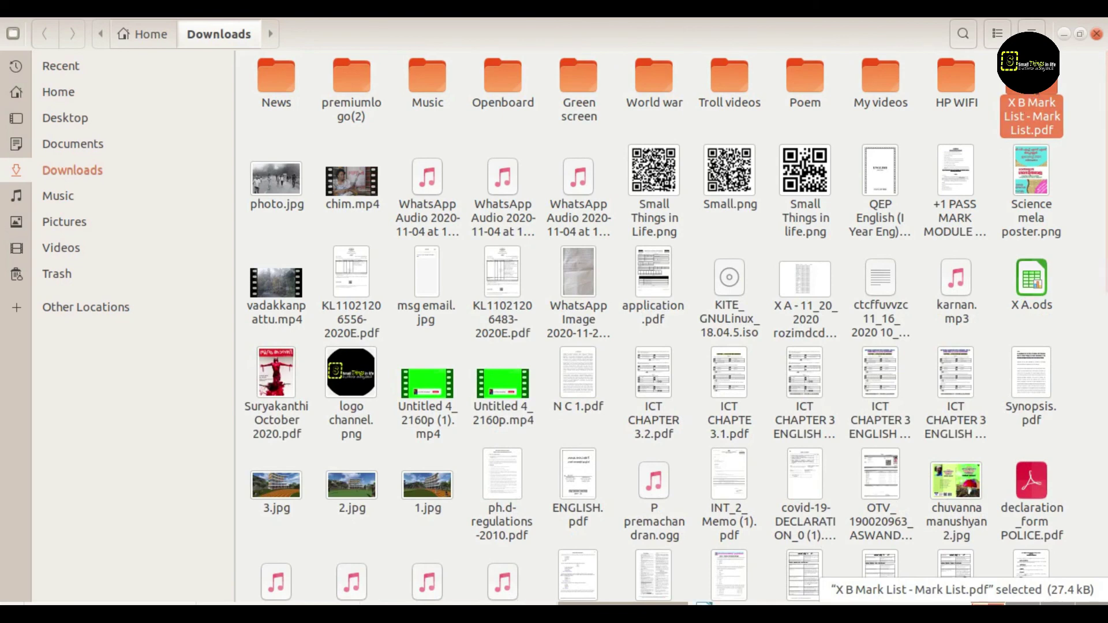